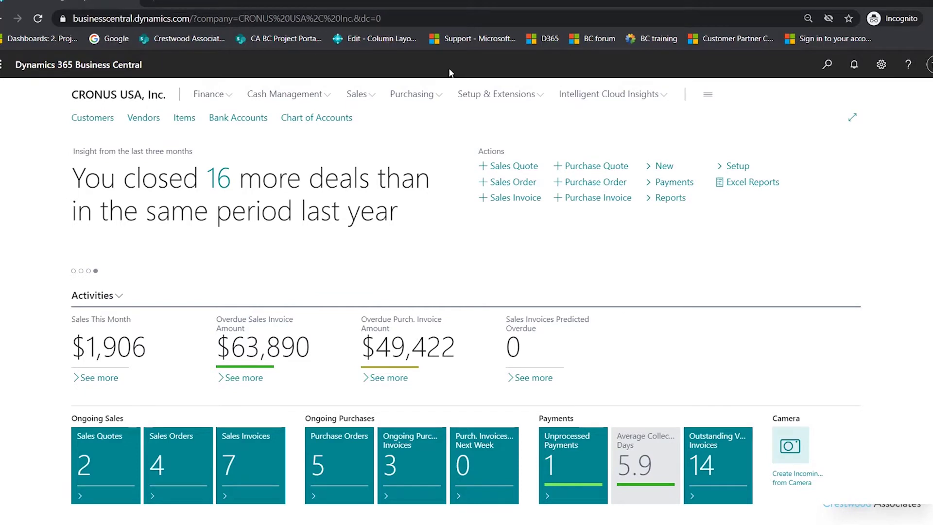
- Start a new blank purchase invoice from the Purchase Invoices list
click(417, 95)
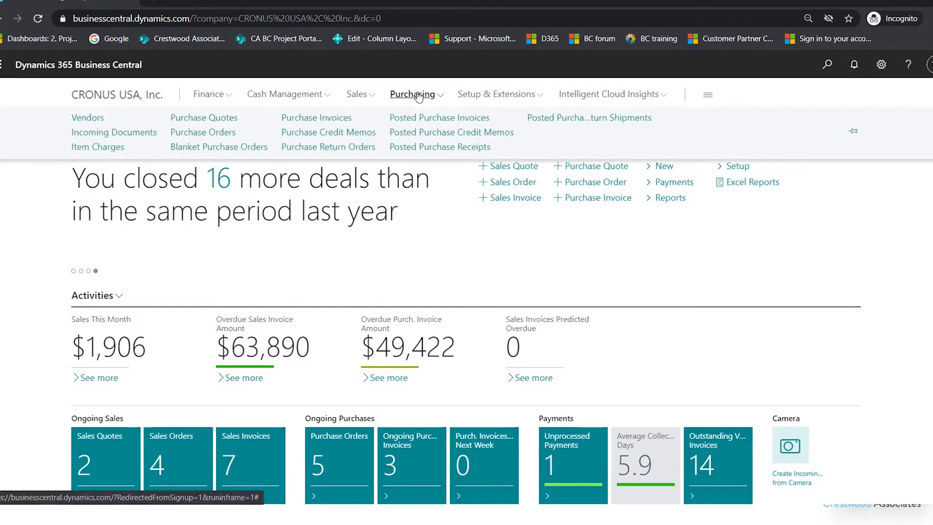
click(317, 122)
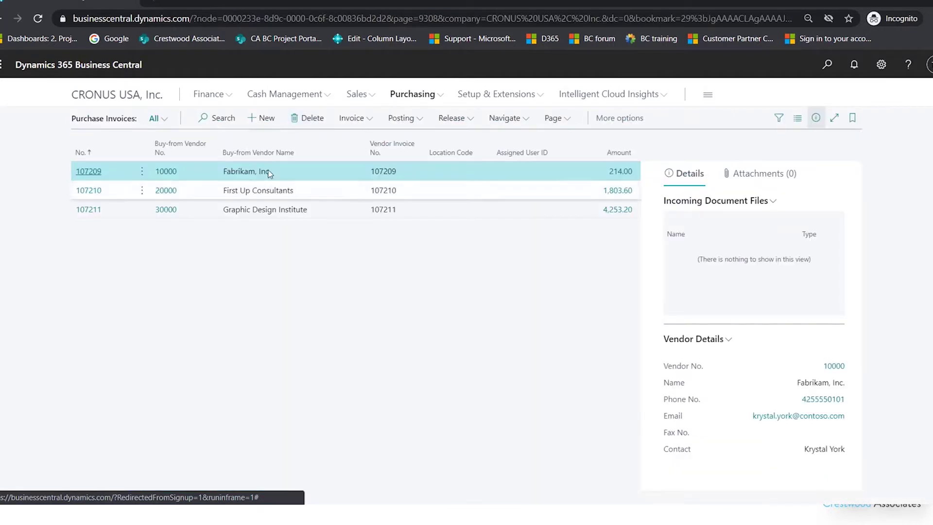
click(266, 120)
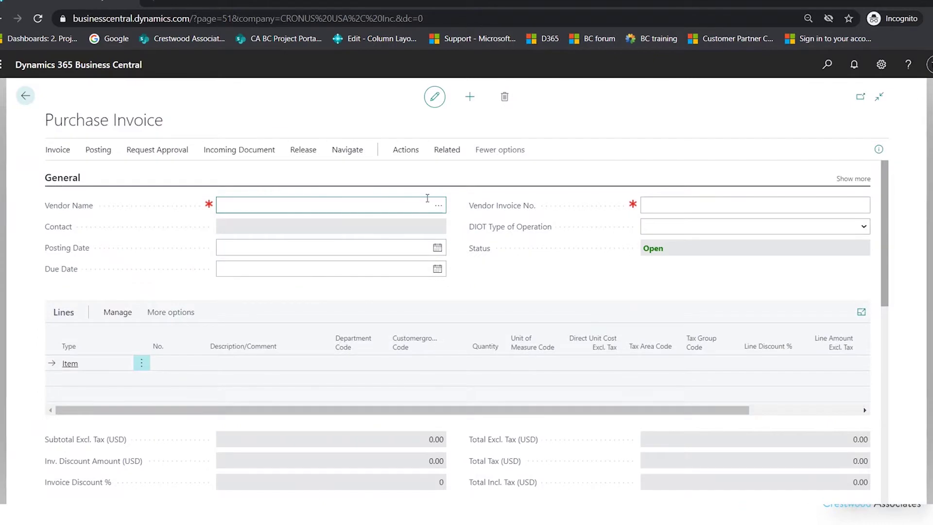
- Set the vendor to First Up Consultants and the vendor invoice number to TEST121320
click(440, 207)
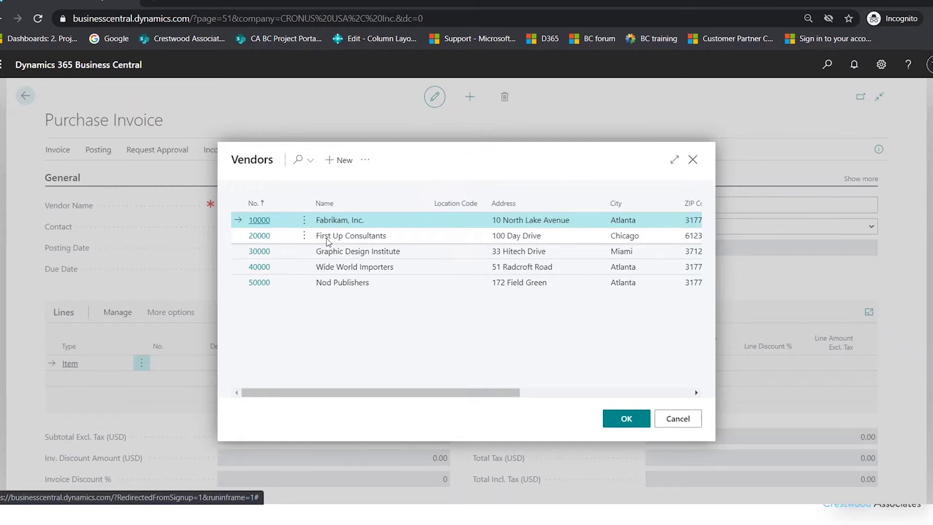
click(268, 237)
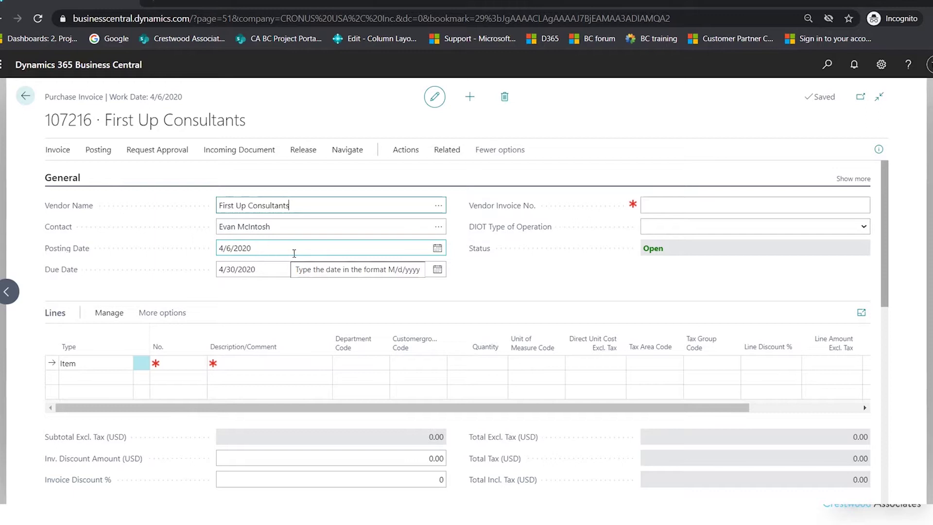
click(730, 207)
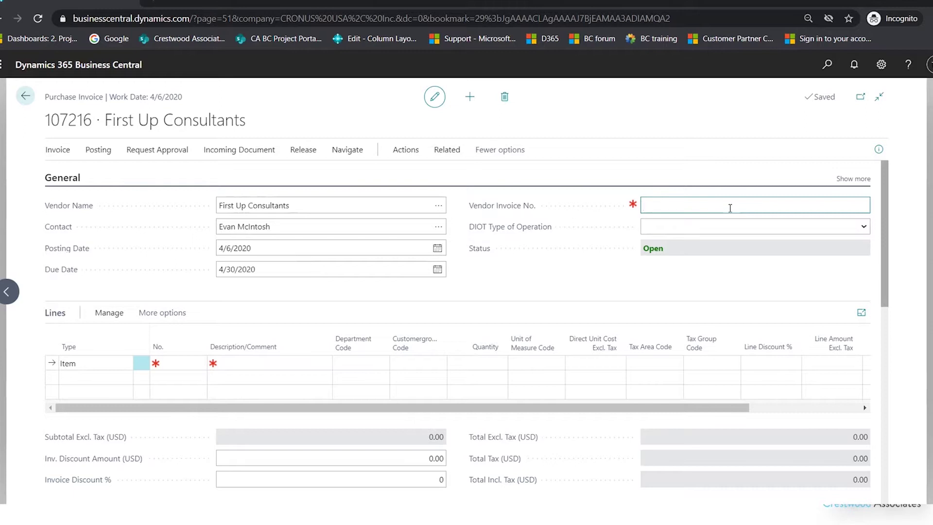
text(TEST121320)
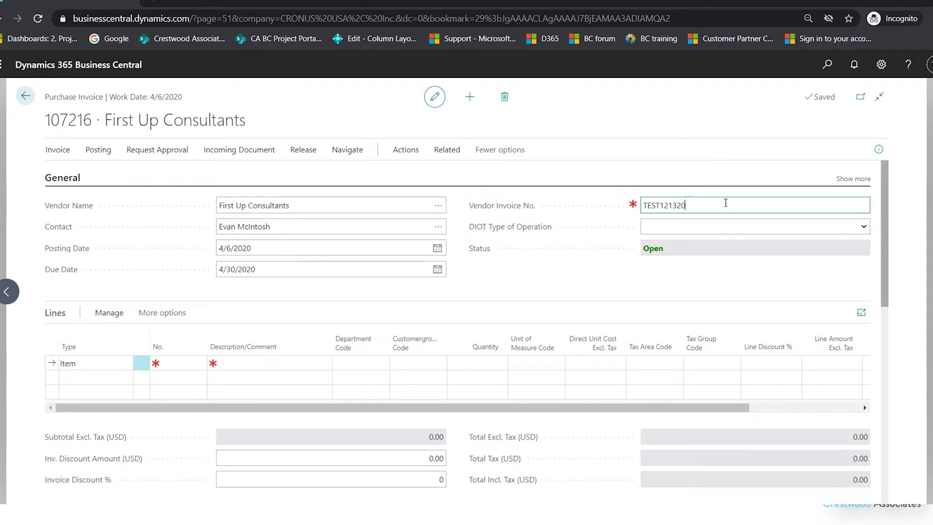
- Make the first line a G/L Account line for 60200 Advertising Expense
click(126, 364)
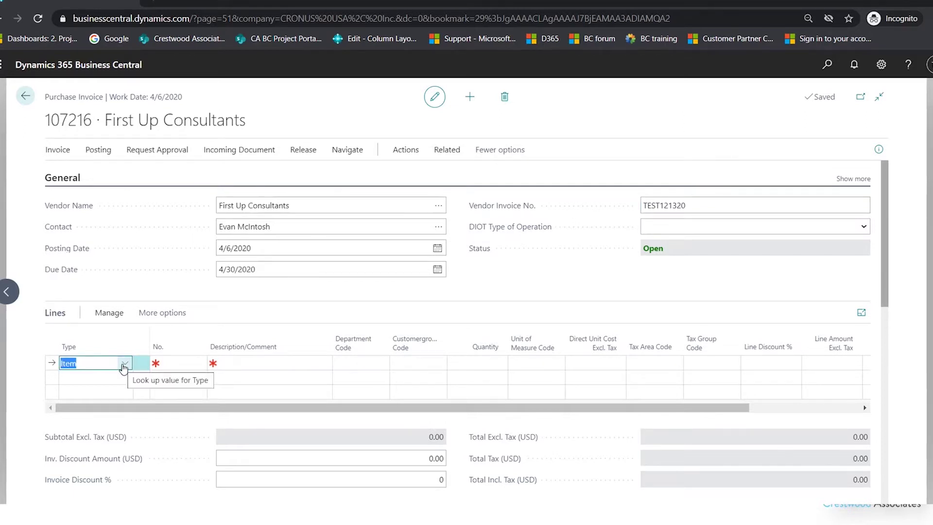
click(123, 368)
click(127, 429)
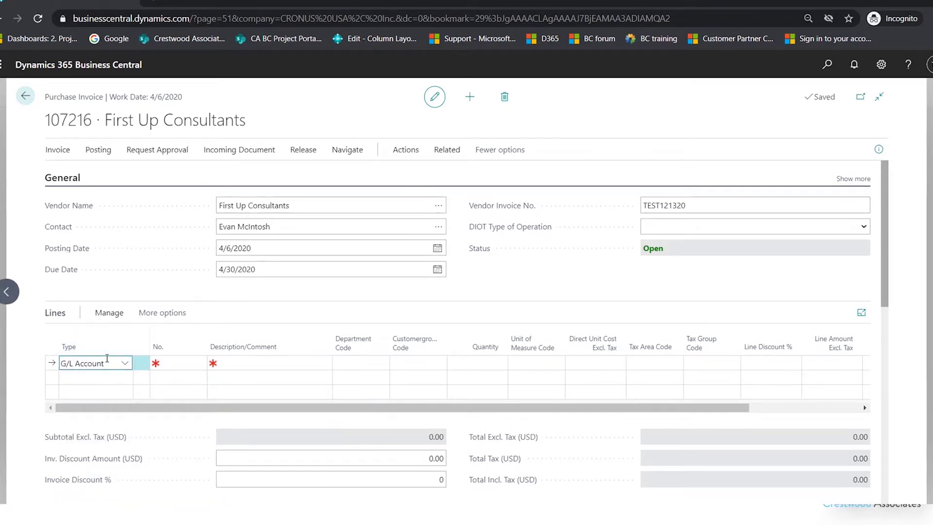
click(177, 364)
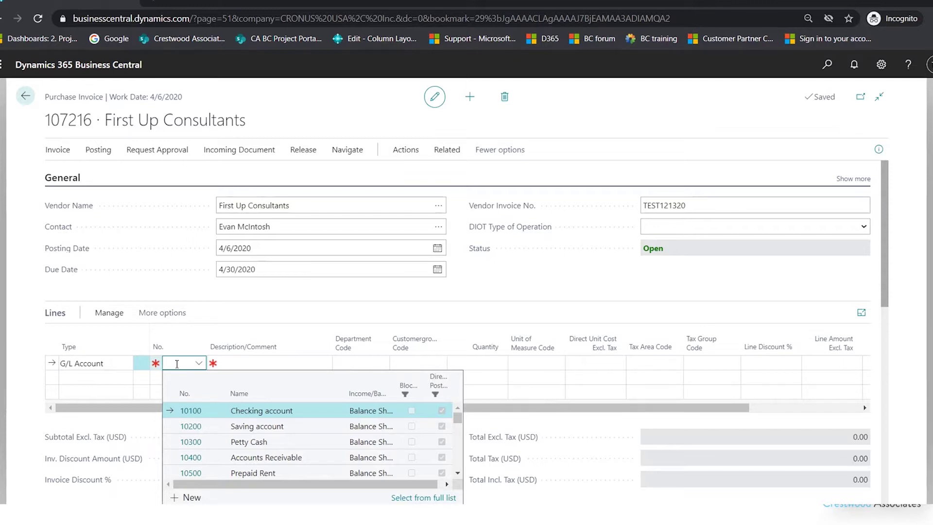
text(adver)
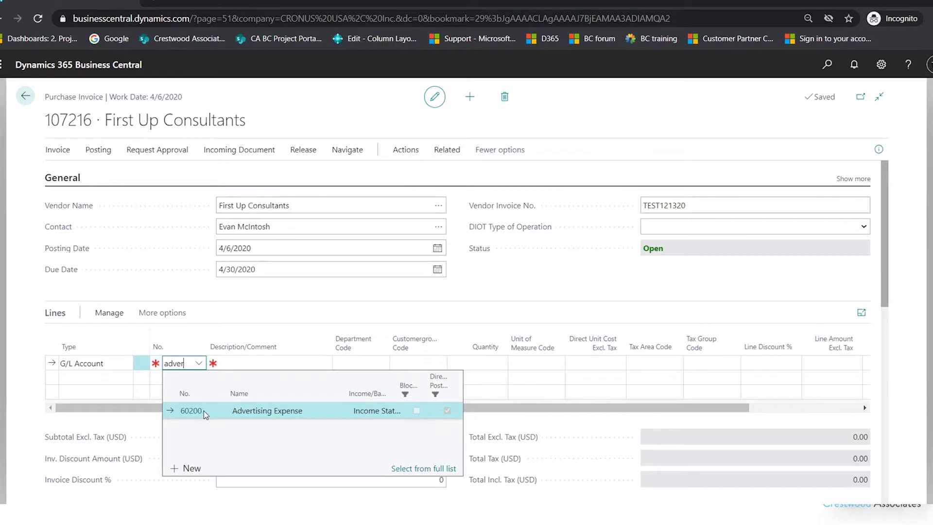
click(230, 414)
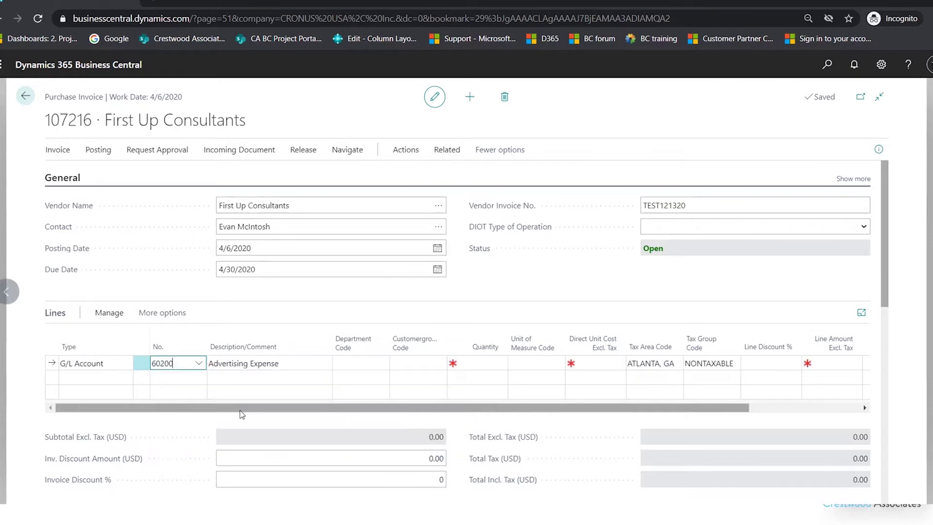
key(Tab)
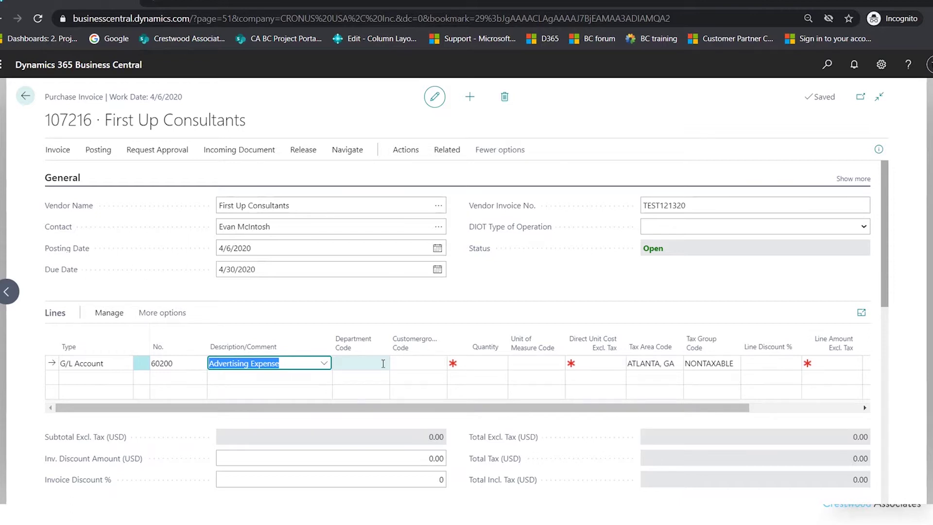
- Give the line department SALES, customer group MEDIUM, quantity 1 and unit cost 500
click(367, 363)
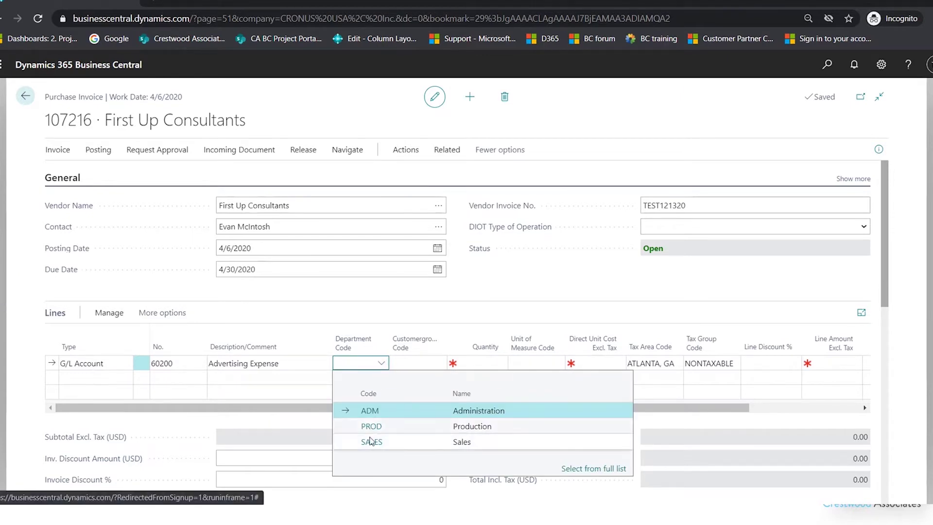
click(371, 441)
click(433, 369)
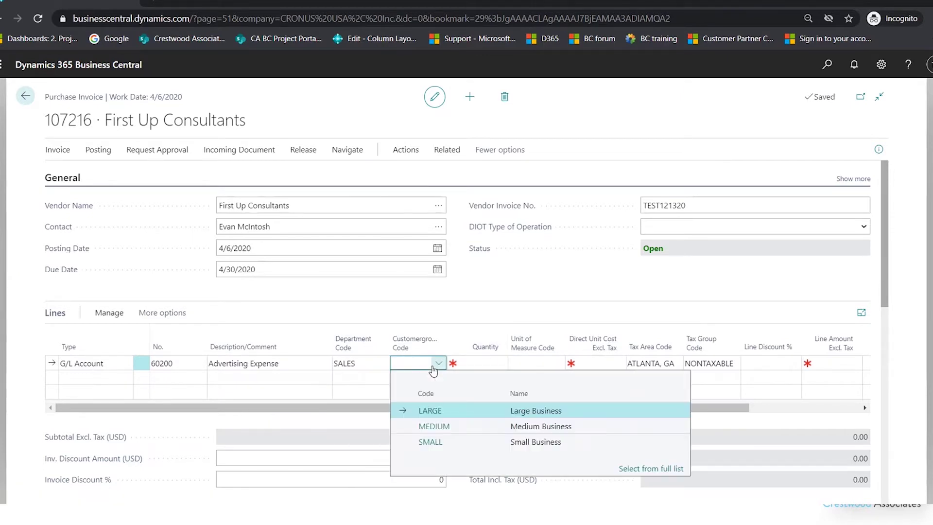
click(434, 426)
click(470, 362)
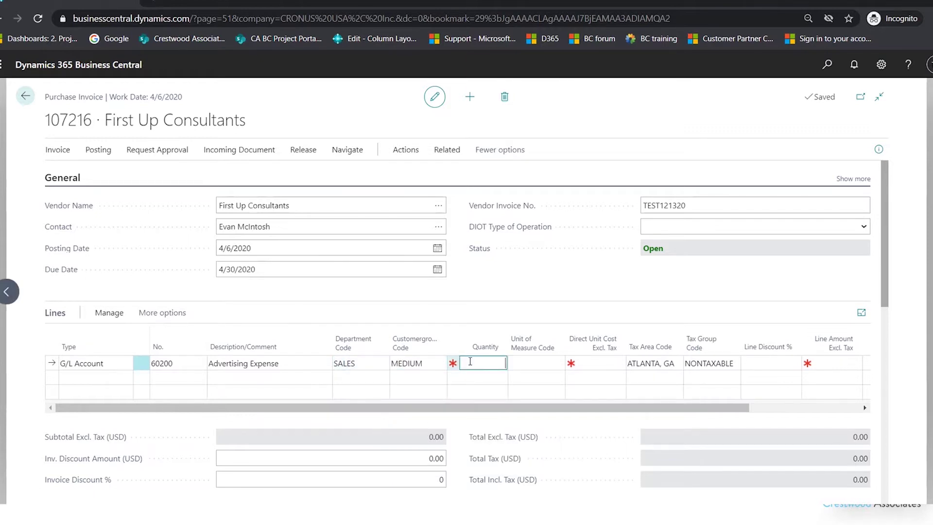
text(1)
key(Tab)
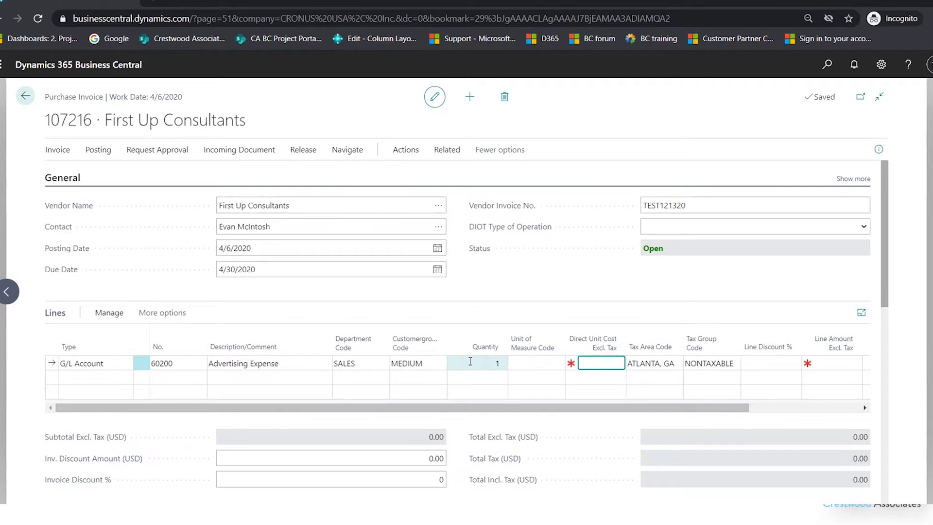
text(500)
click(826, 287)
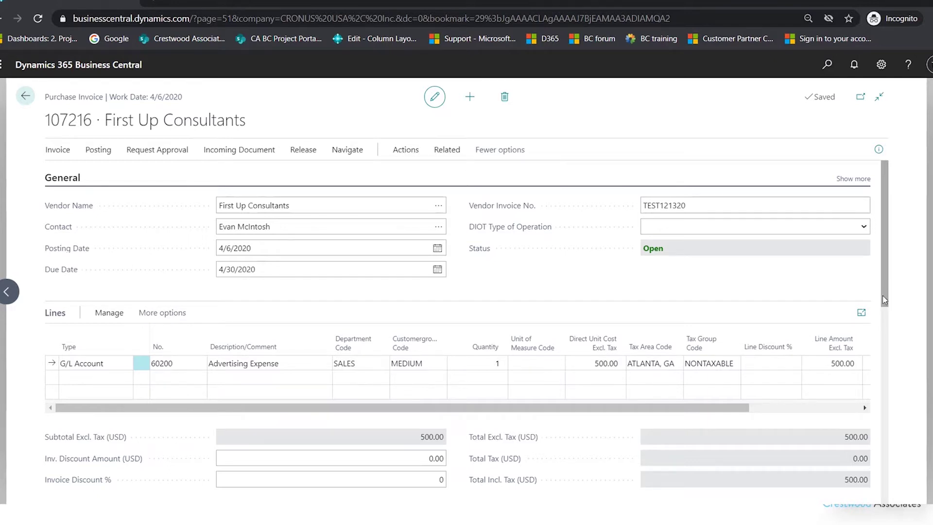
- Change the invoice's Payment Terms Code to 30 DAYS
drag(884, 300, 879, 411)
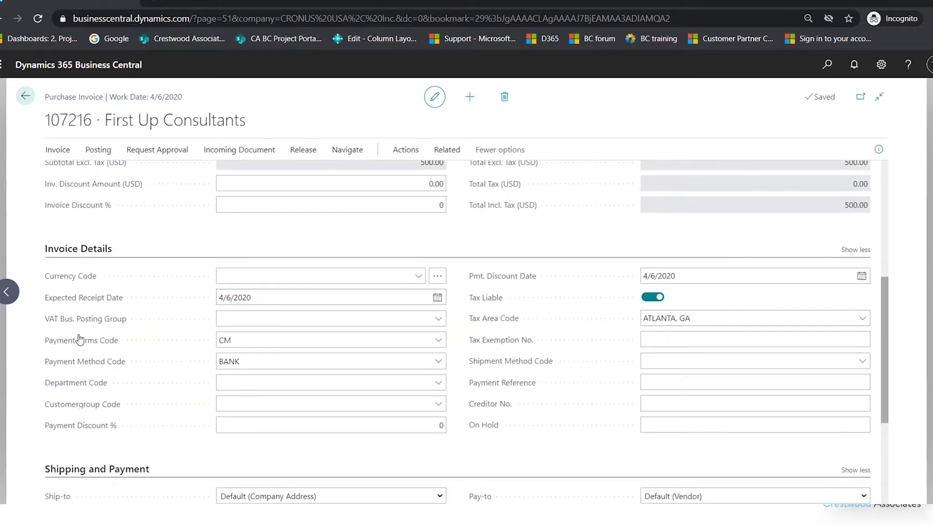
click(439, 341)
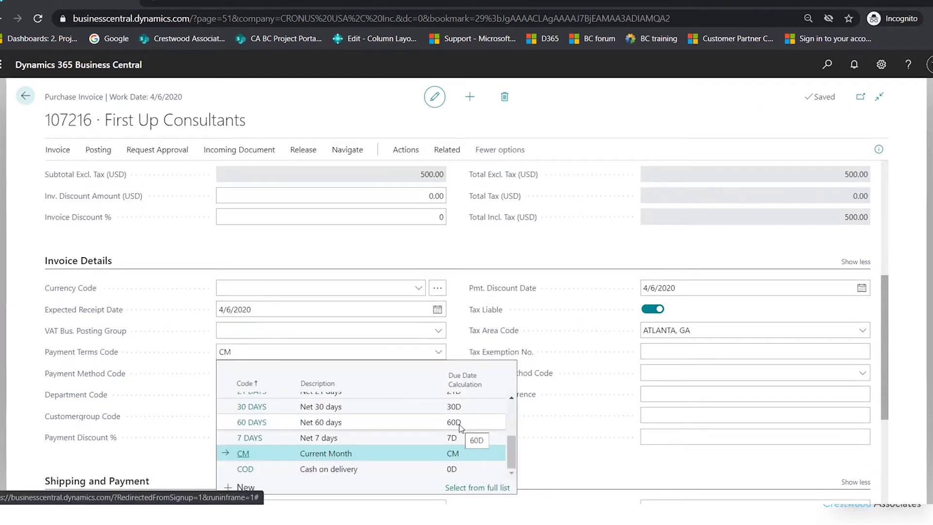
click(260, 406)
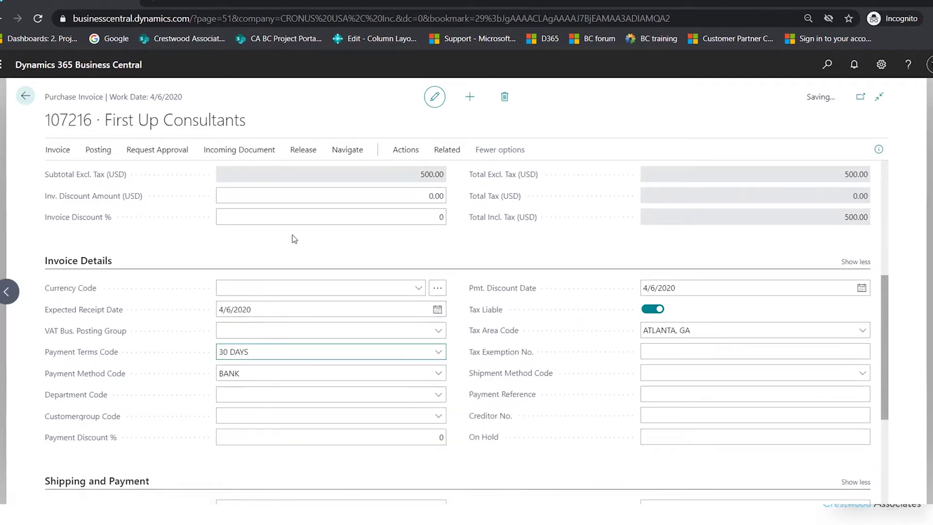
- Review the IRS 1099 Code choices without selecting one, then return to the lines
drag(887, 308, 889, 204)
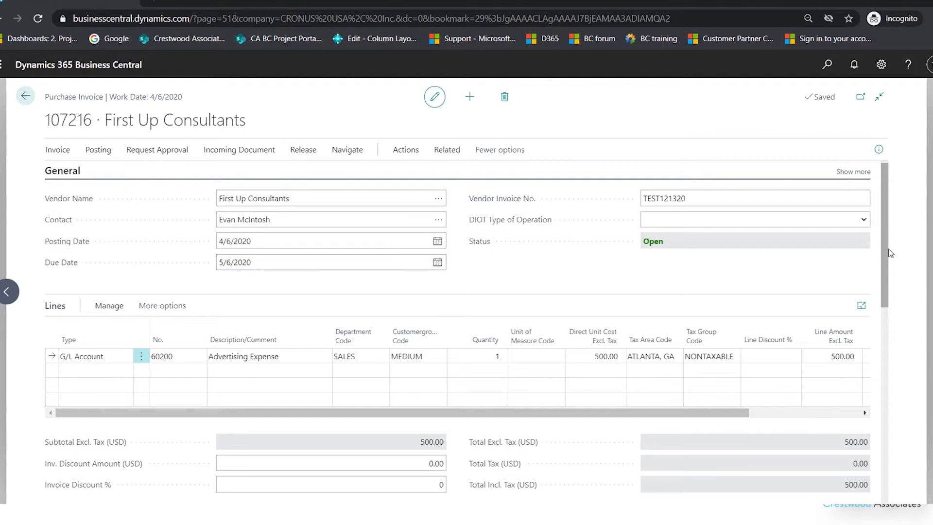
drag(889, 253, 820, 441)
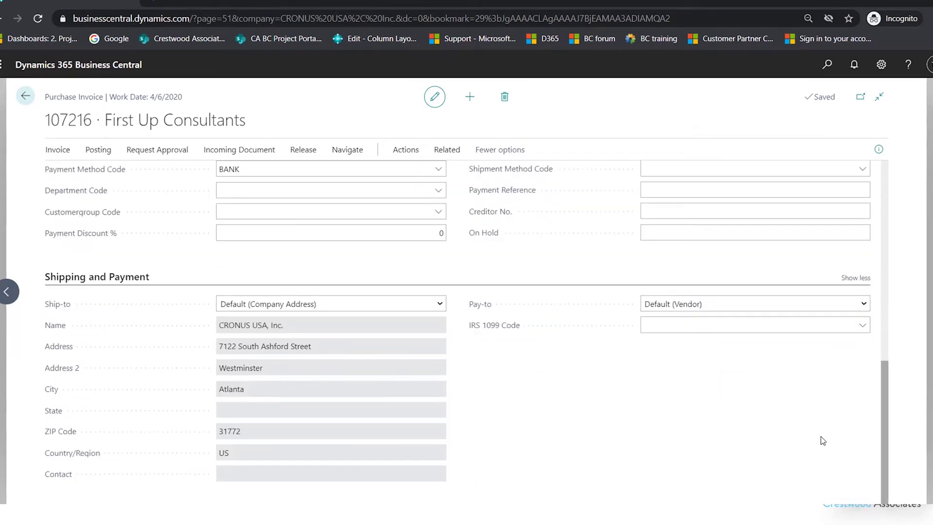
click(863, 325)
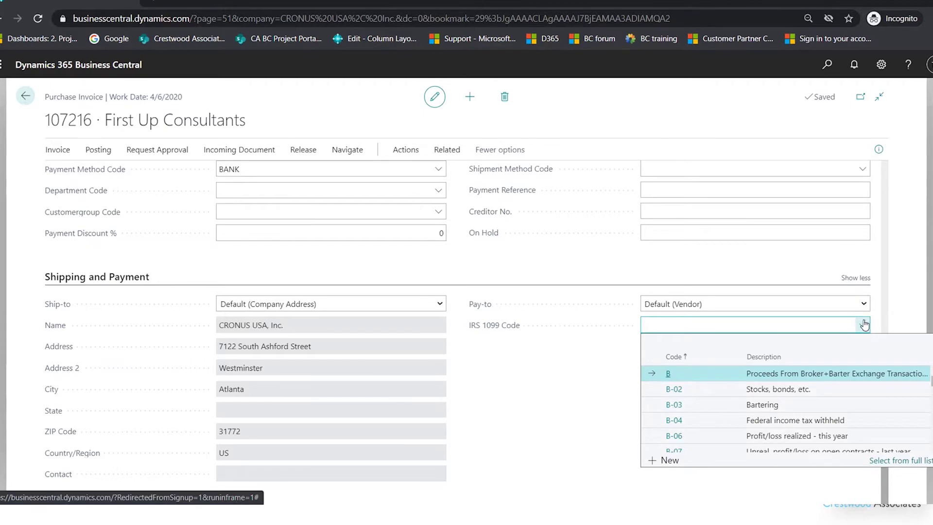
click(652, 476)
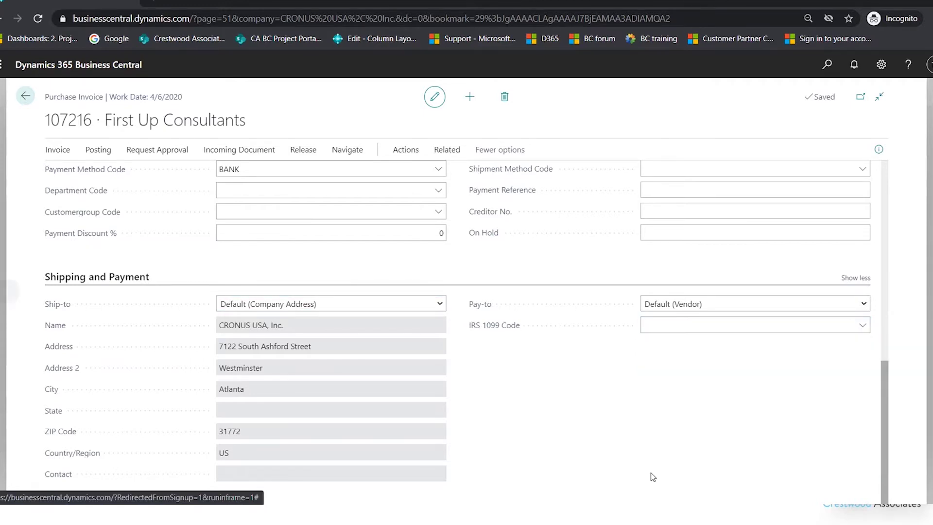
drag(885, 434, 890, 213)
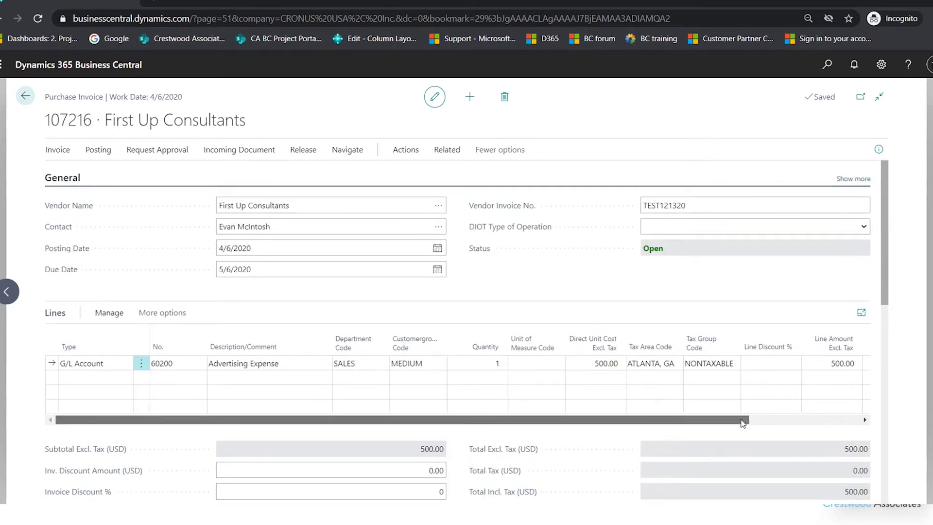
mouse_move(743, 420)
mouse_down()
mouse_move(865, 431)
mouse_move(737, 428)
mouse_up()
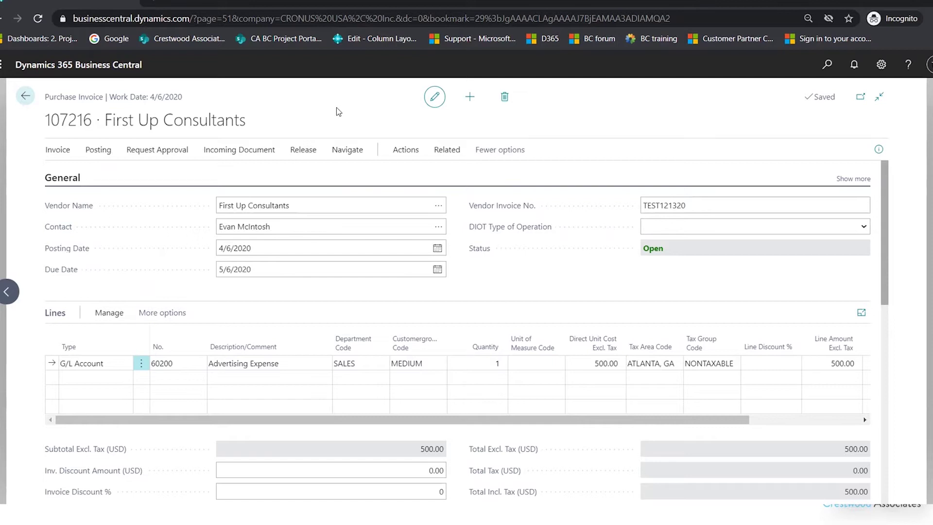
click(98, 152)
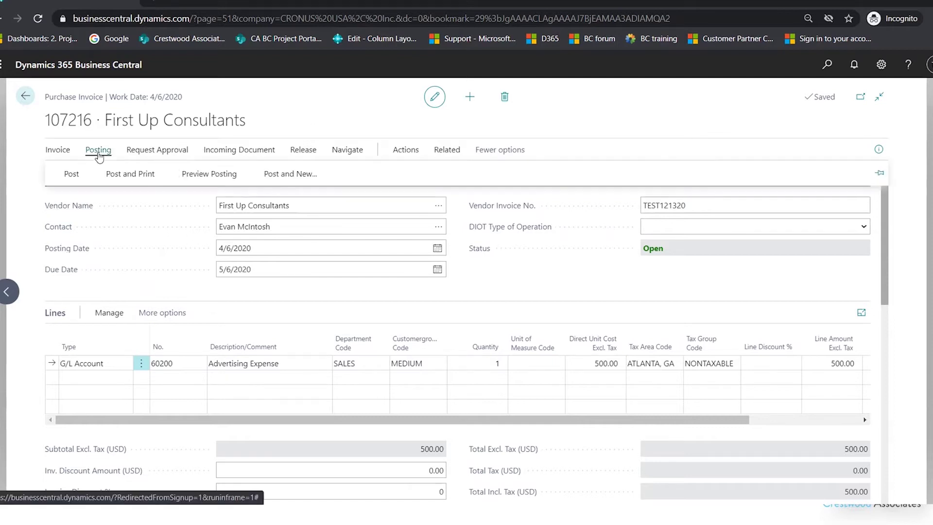
click(202, 173)
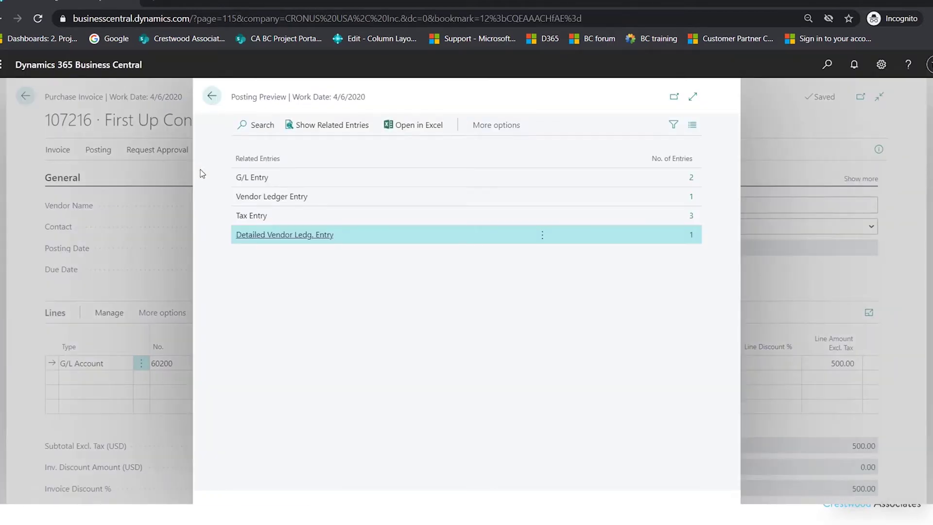
click(693, 177)
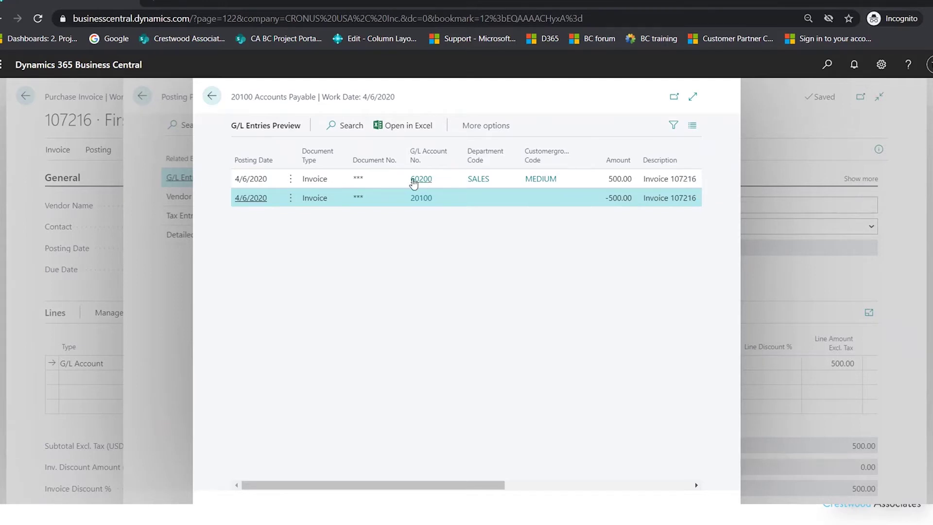
click(444, 180)
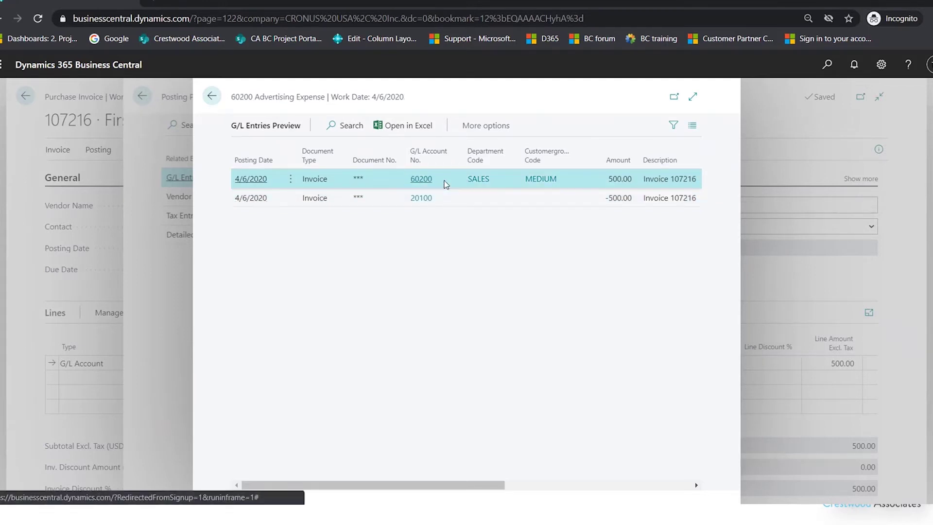
click(528, 203)
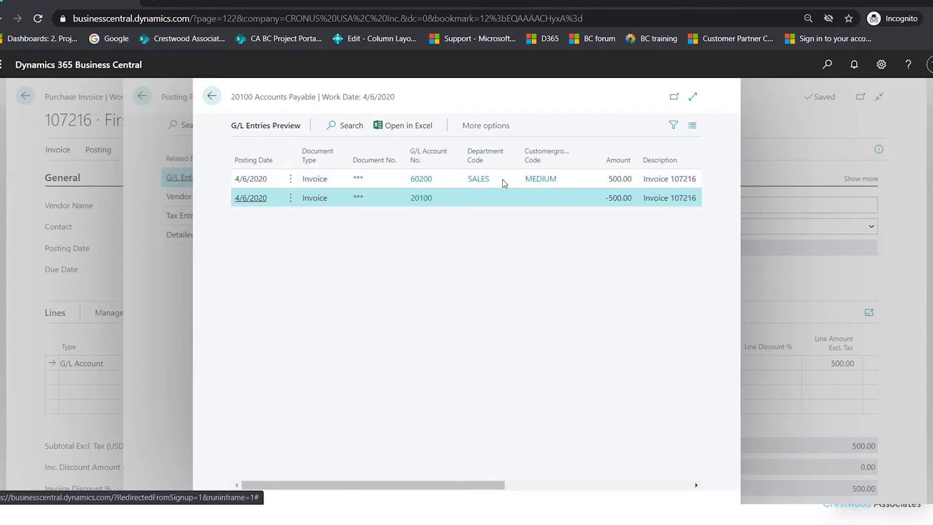
click(573, 183)
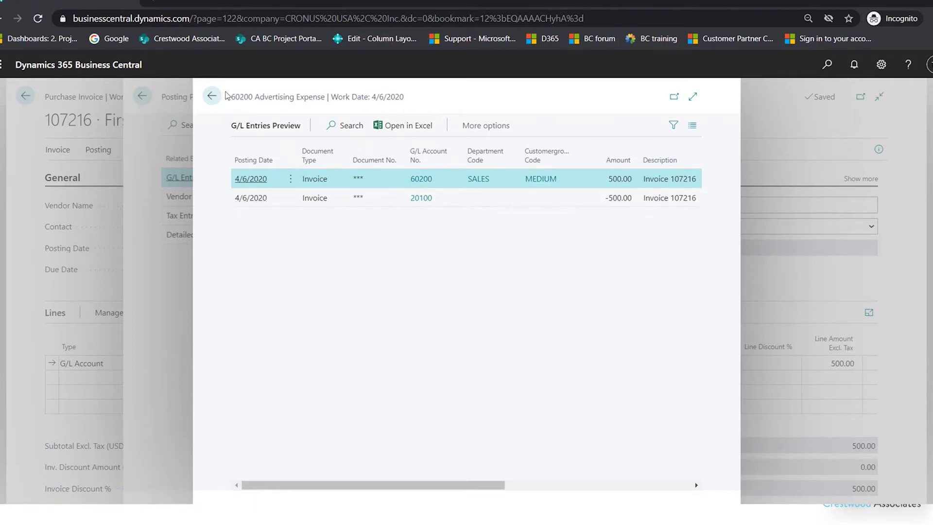
click(211, 97)
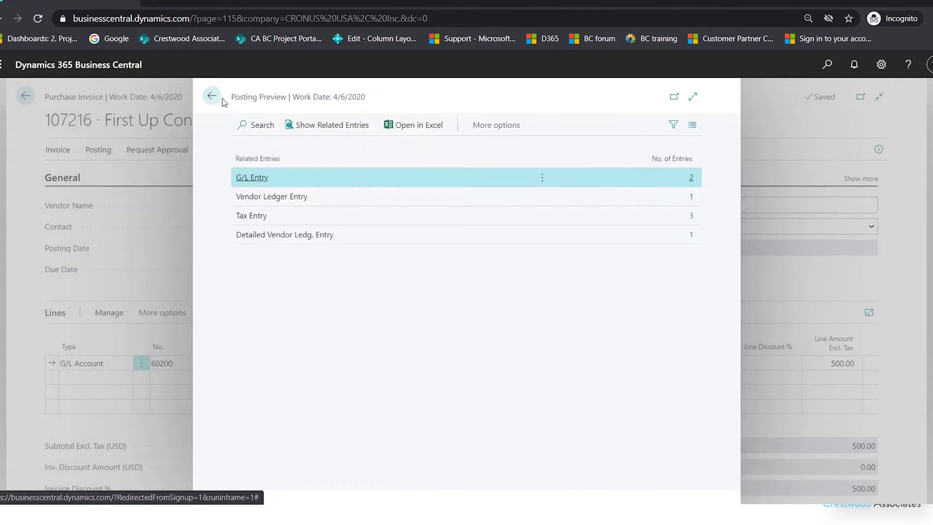
click(212, 98)
click(98, 149)
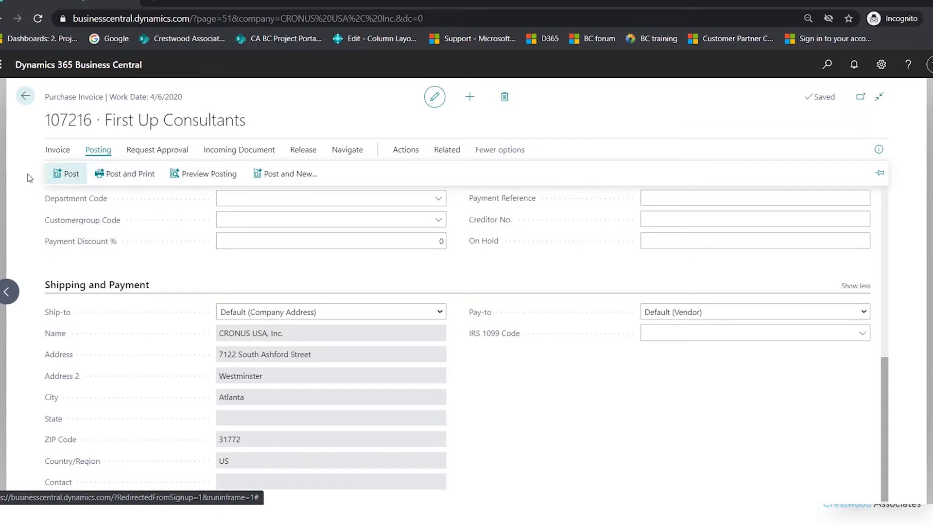
- Post invoice 107216, declining to open the posted invoice 108210
click(67, 174)
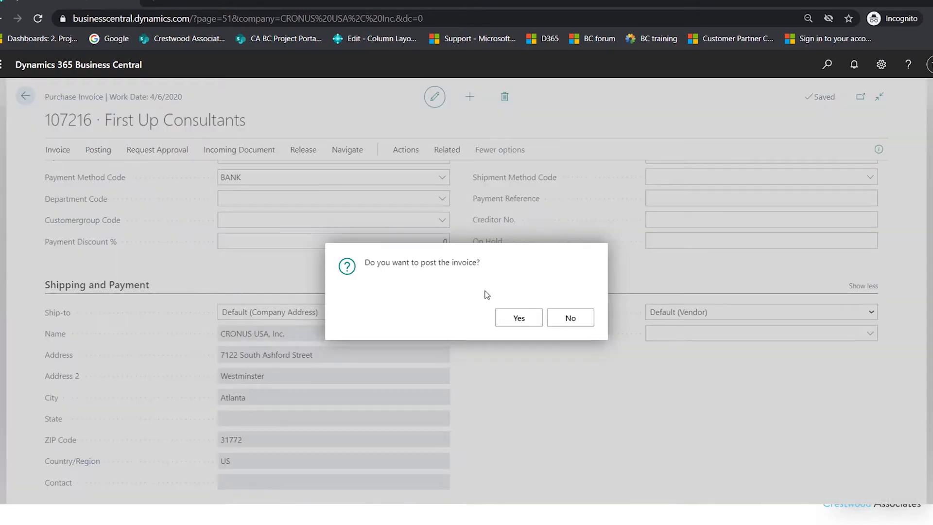
click(534, 320)
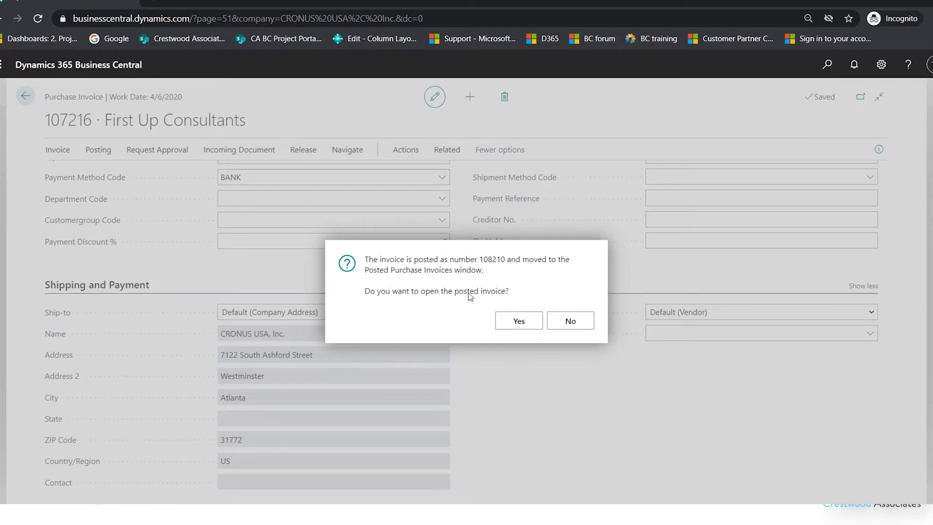
click(572, 322)
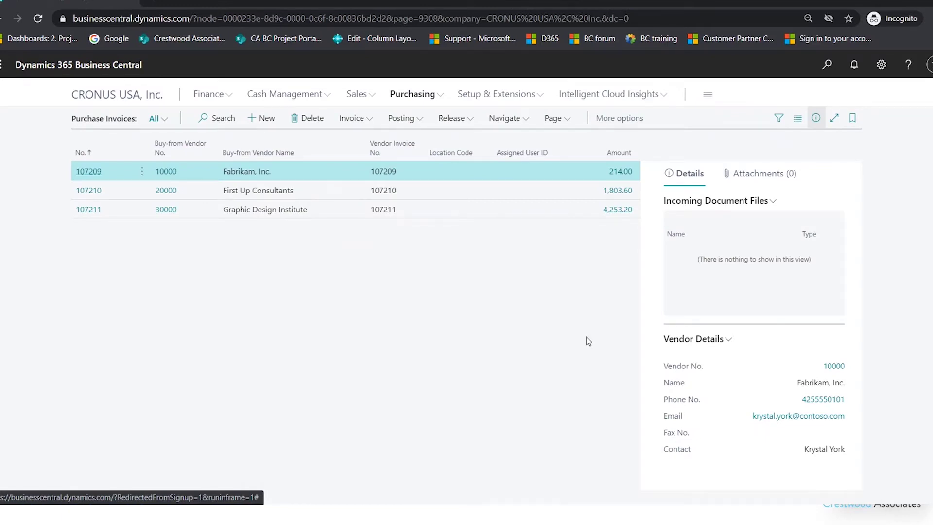
- Review First Up Consultants' ledger entries from the Vendors list, including the -500.00 invoice
click(440, 94)
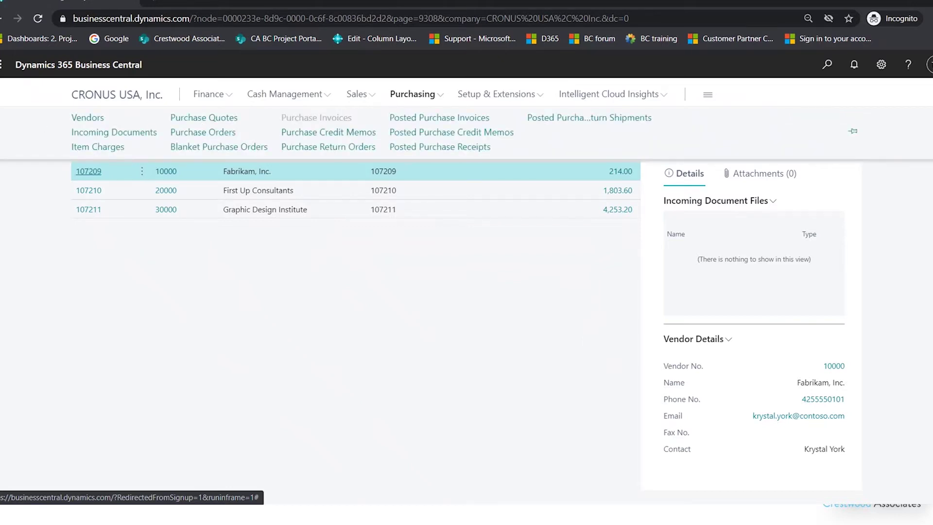
click(76, 120)
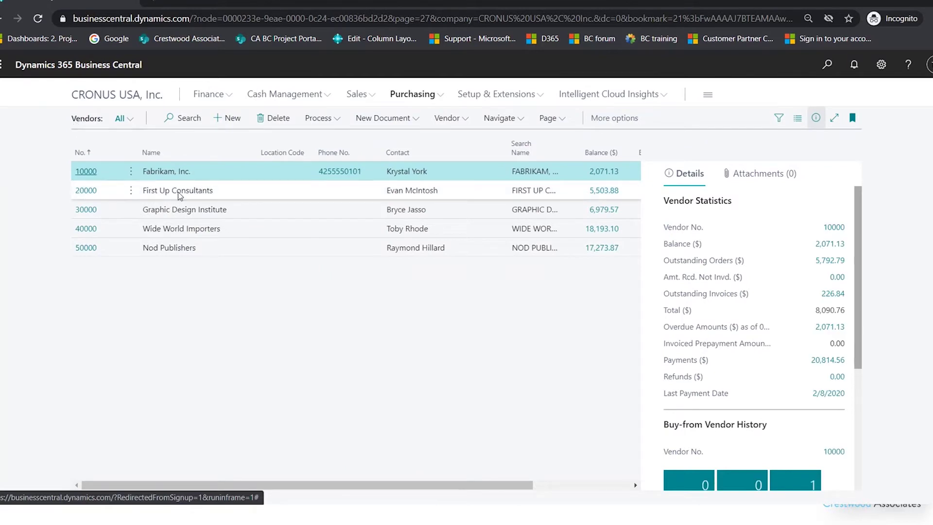
click(100, 193)
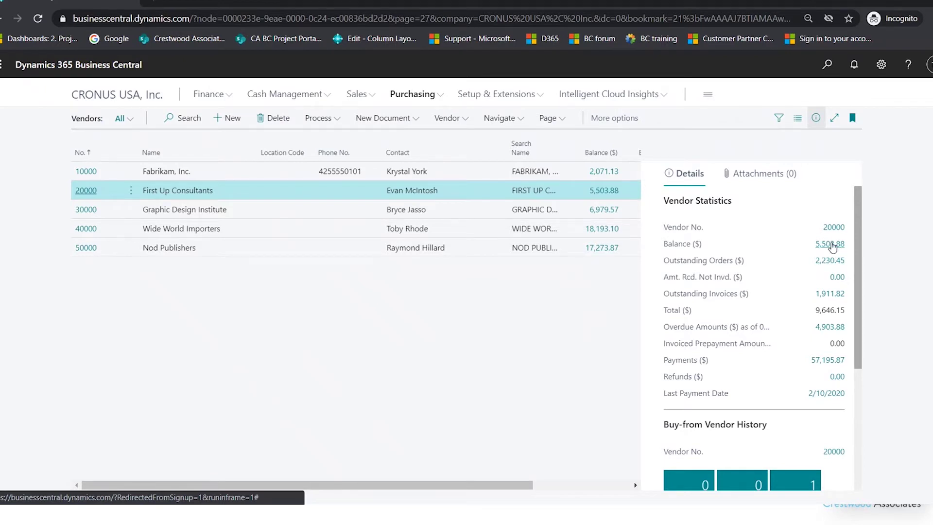
click(830, 244)
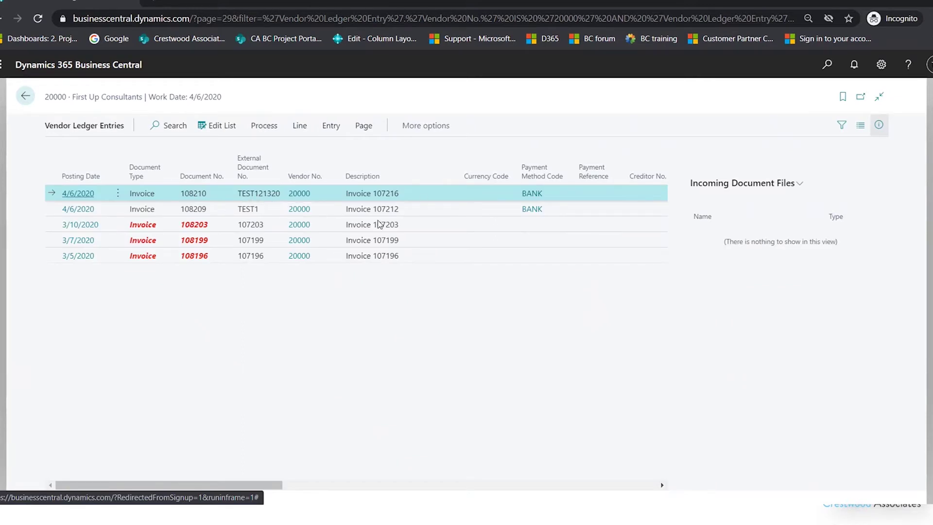
drag(267, 485, 416, 492)
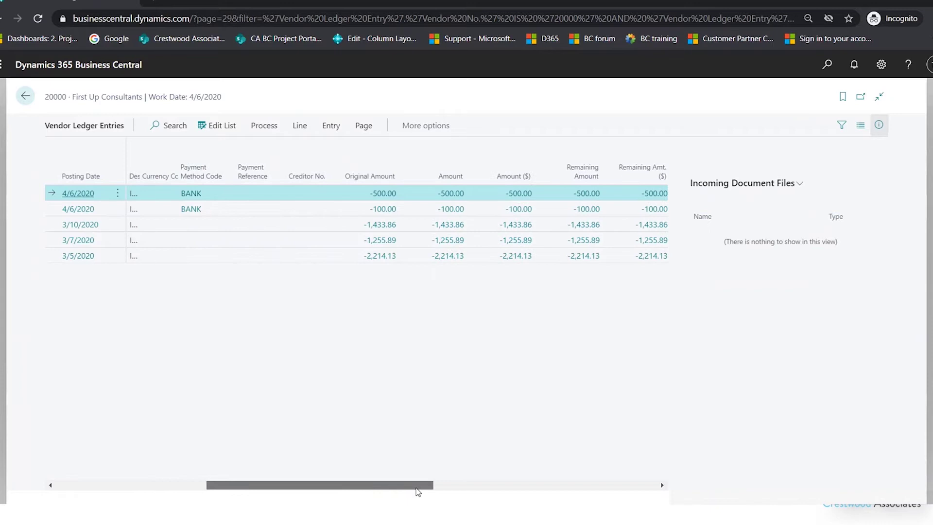
key(alt+Left)
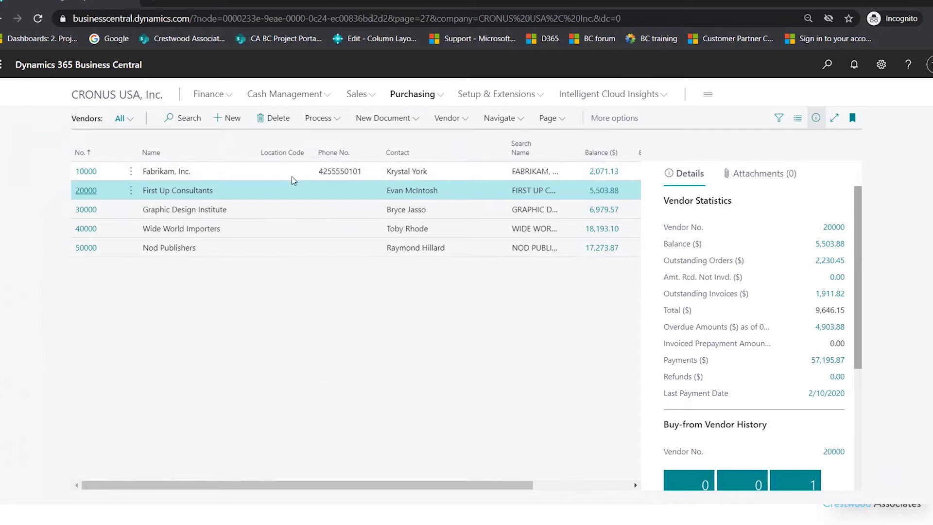
- Open Recurring Purchase Lines from vendor 30000 Graphic Design Institute's card
click(184, 213)
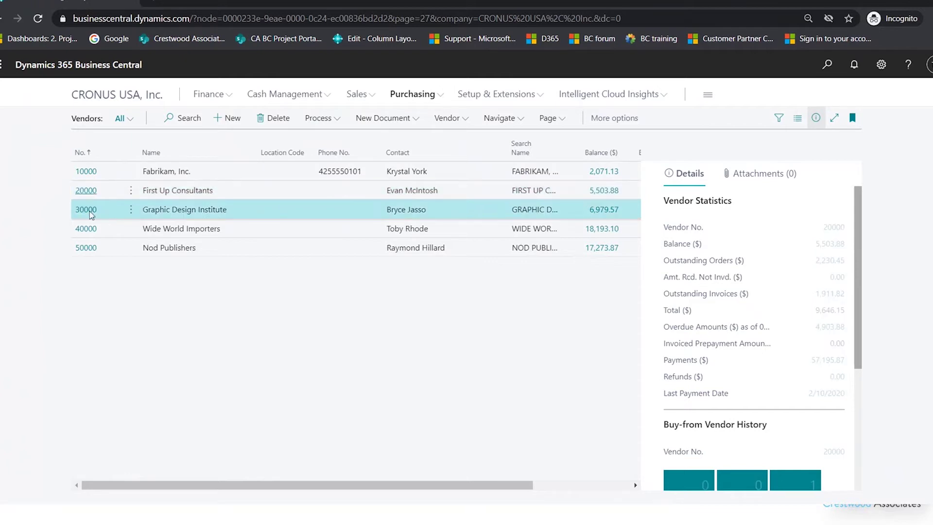
click(87, 211)
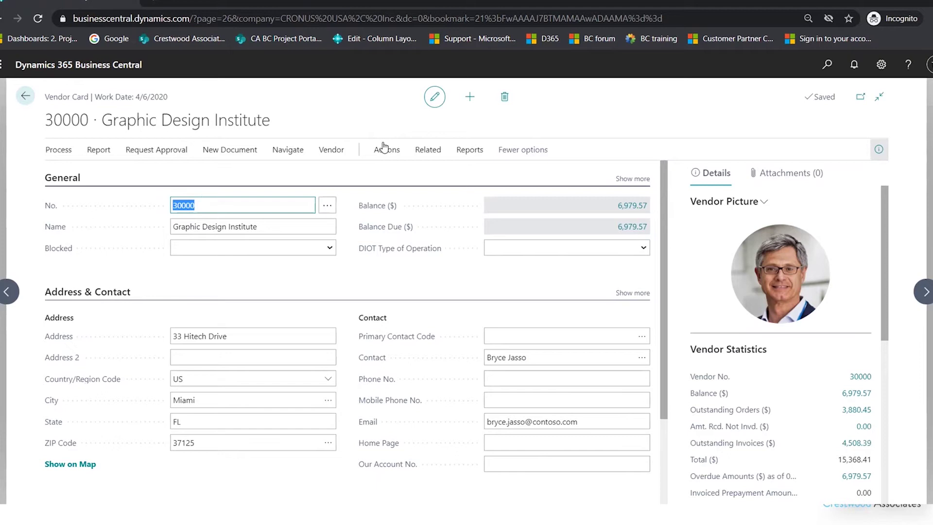
click(429, 151)
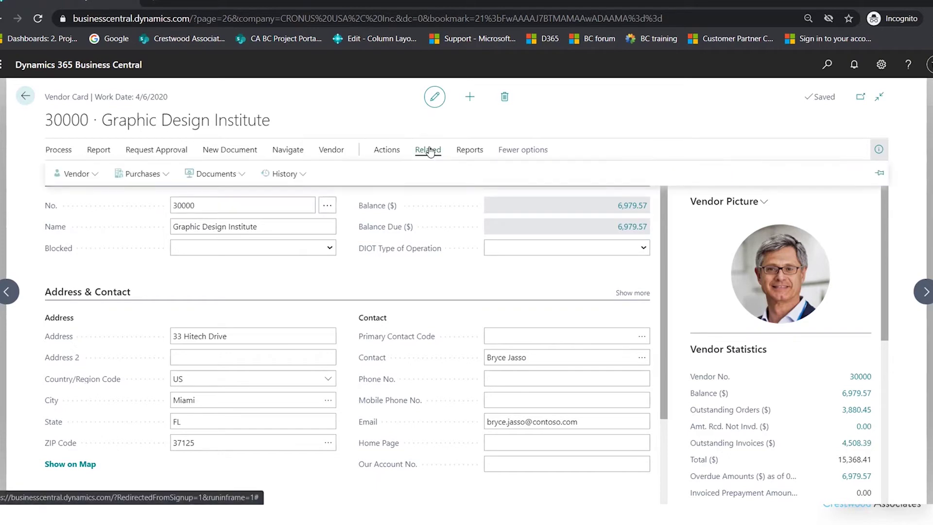
click(160, 180)
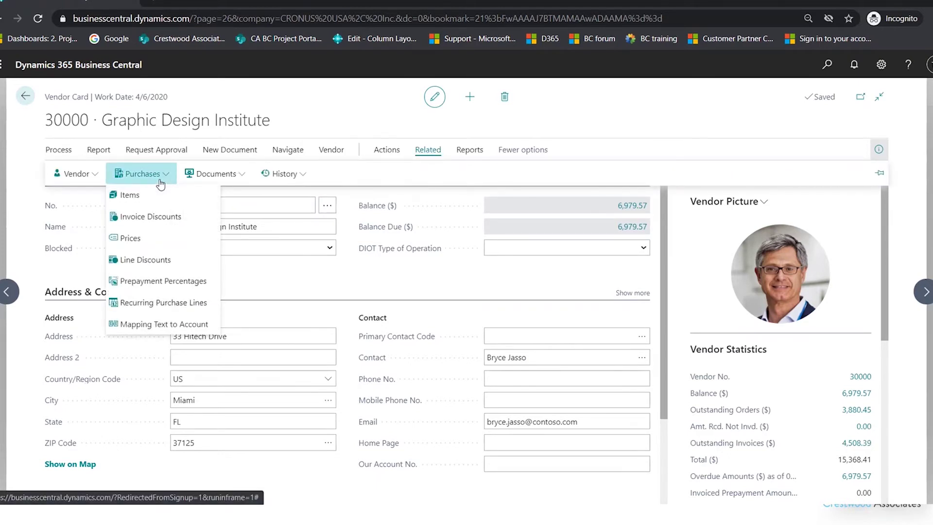
click(168, 304)
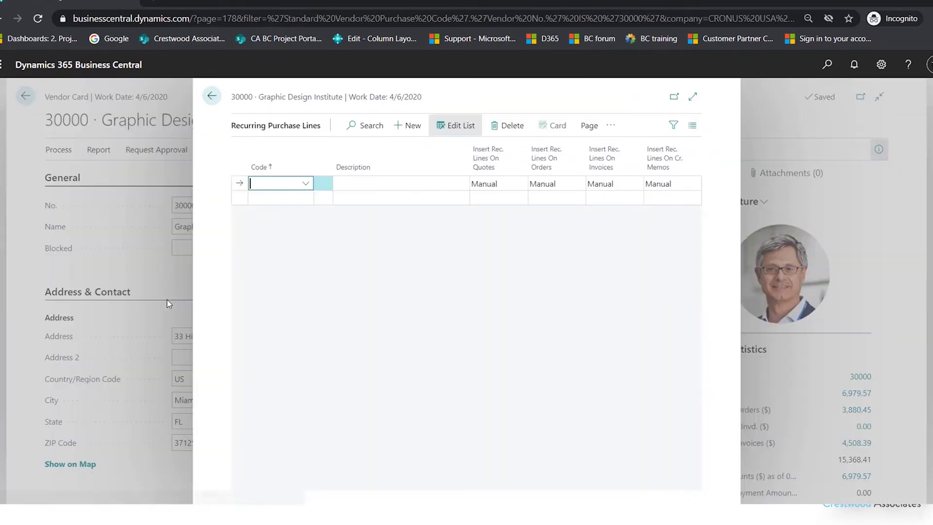
- Create standard purchase code OFFICE SUP with description 'office supplies'
click(304, 186)
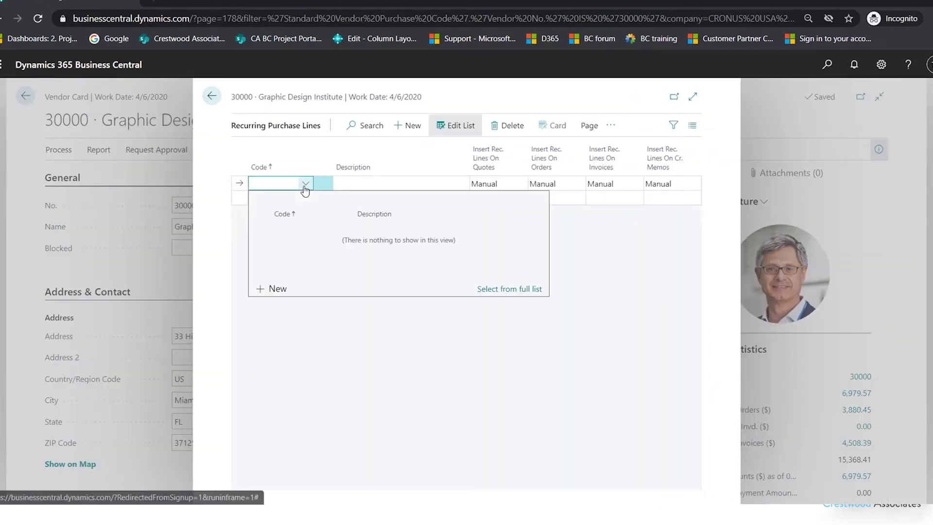
click(278, 289)
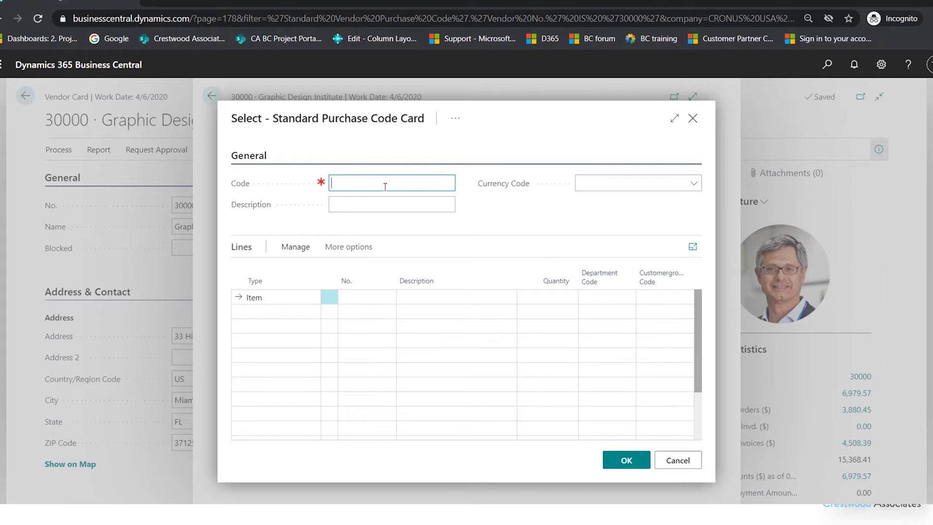
text(office sup)
drag(375, 186, 318, 188)
key(ctrl+c)
click(372, 204)
key(ctrl+v)
text(plies)
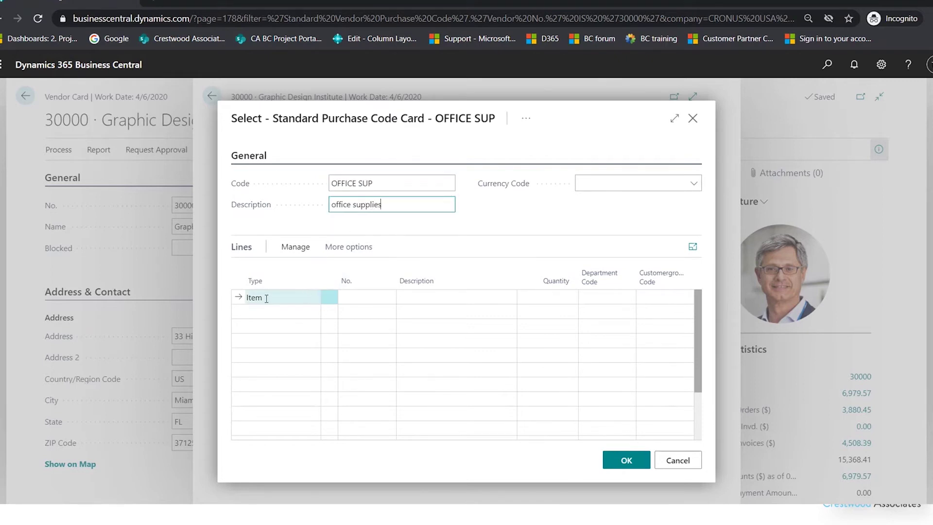
- Add a G/L Account line for 61400 Office Supplies Expense, quantity 1, and save the code
click(299, 297)
click(310, 312)
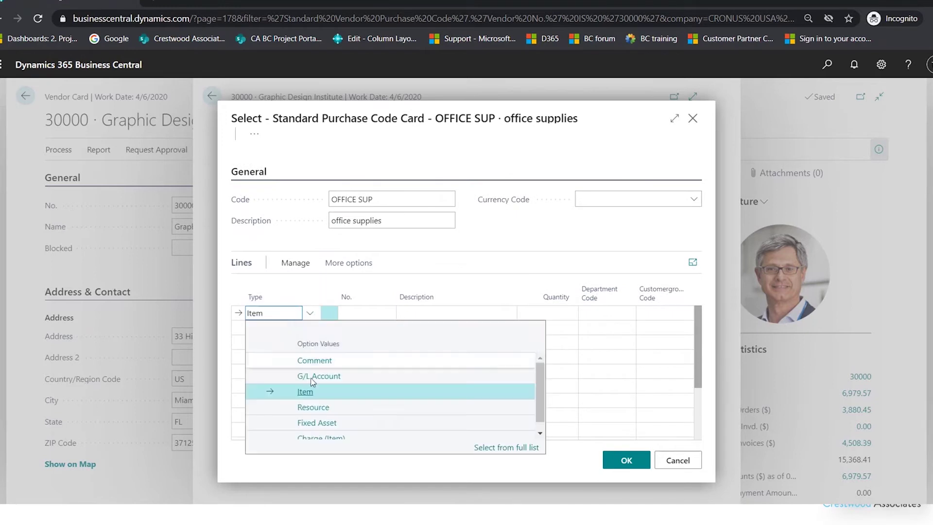
click(330, 368)
click(375, 312)
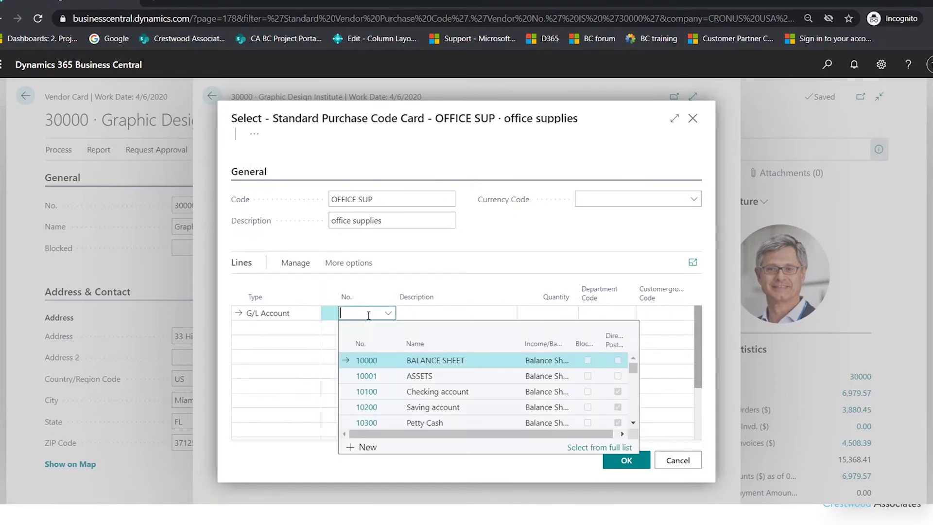
text(office)
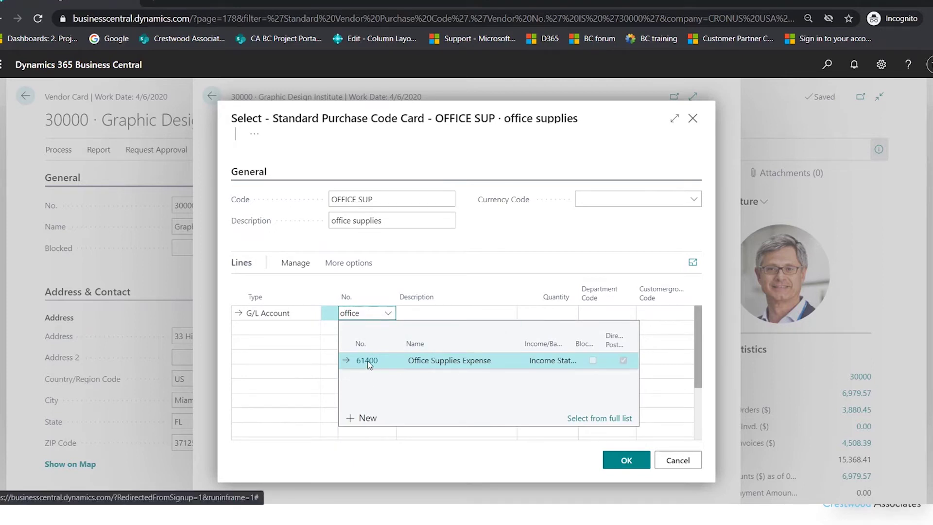
click(422, 363)
key(Tab)
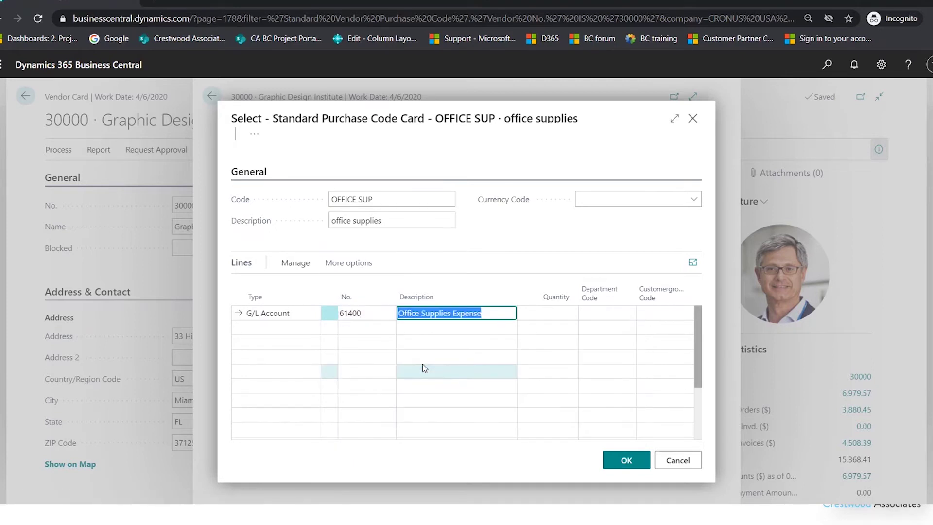
key(Tab)
text(1)
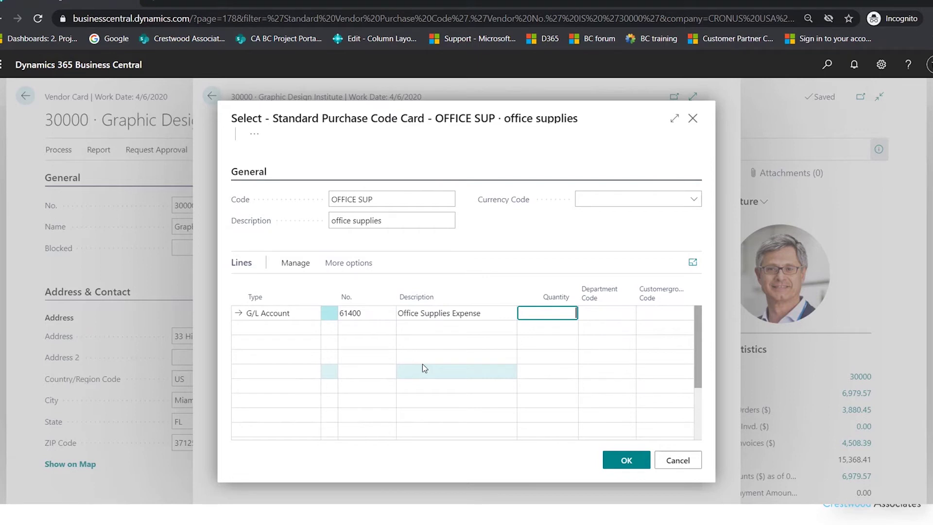
key(Tab)
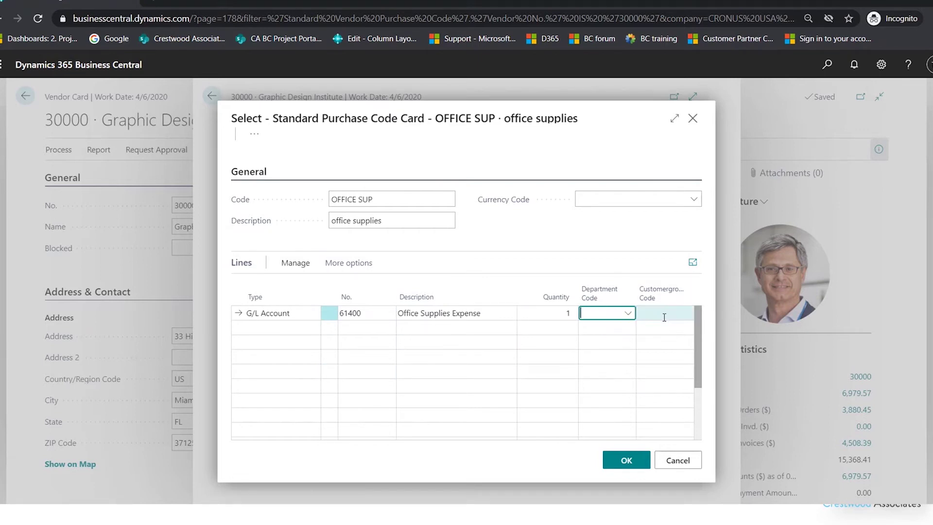
click(625, 461)
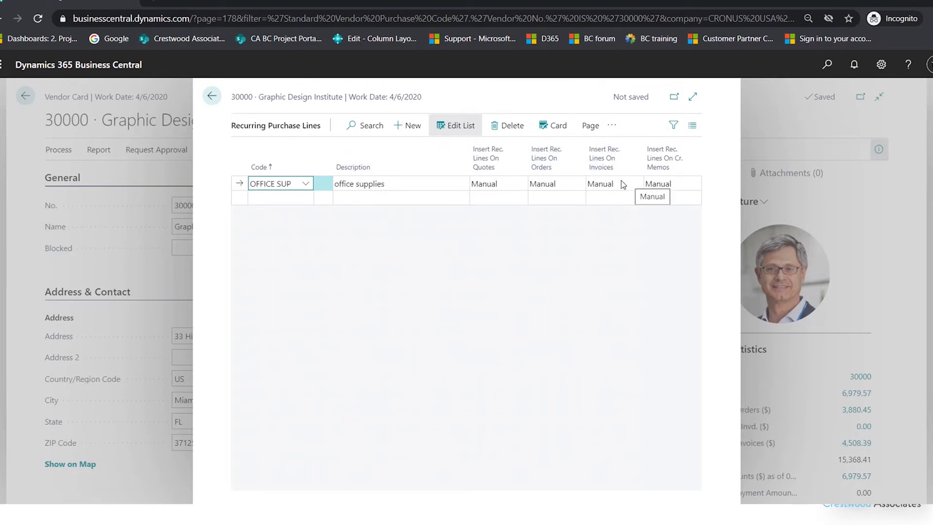
- Set OFFICE SUP's Insert Rec. Lines On Invoices to Automatic and close Recurring Purchase Lines
click(637, 184)
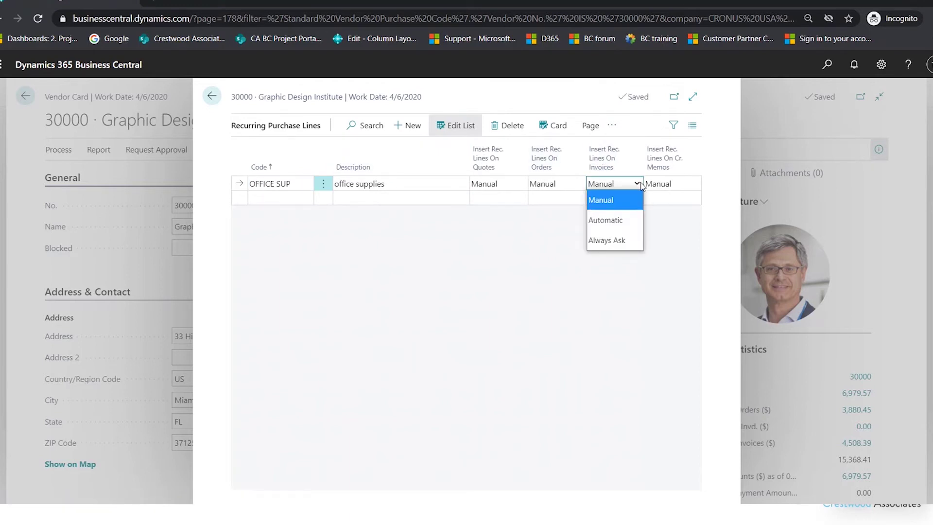
click(624, 221)
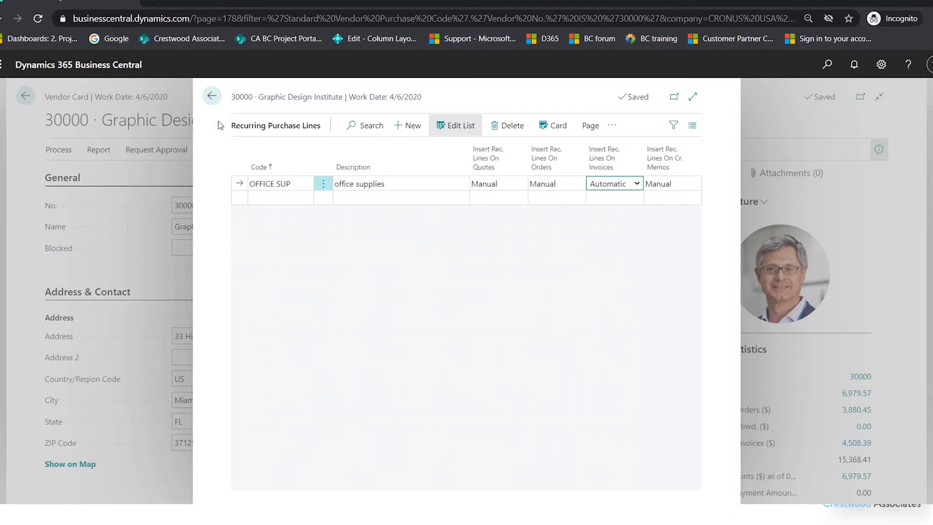
click(212, 98)
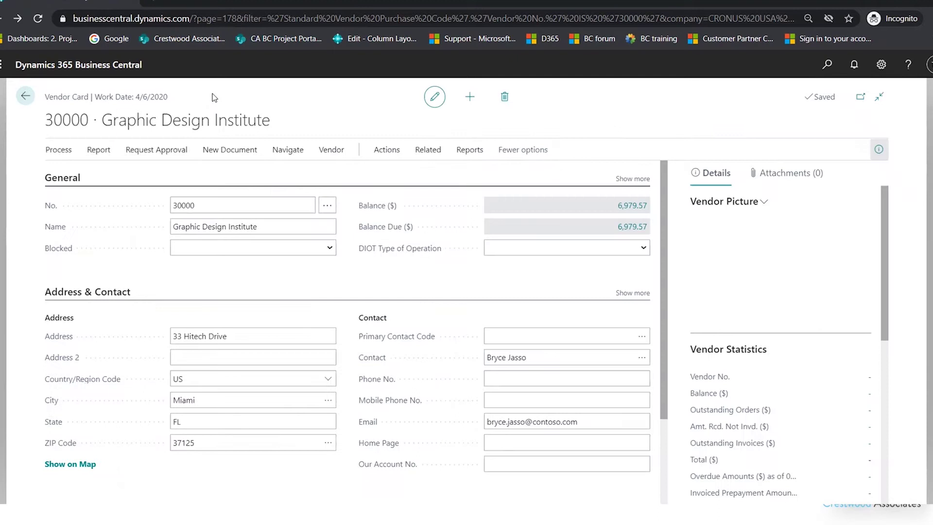
- From the Vendors list, create a new purchase invoice for Graphic Design Institute
click(20, 96)
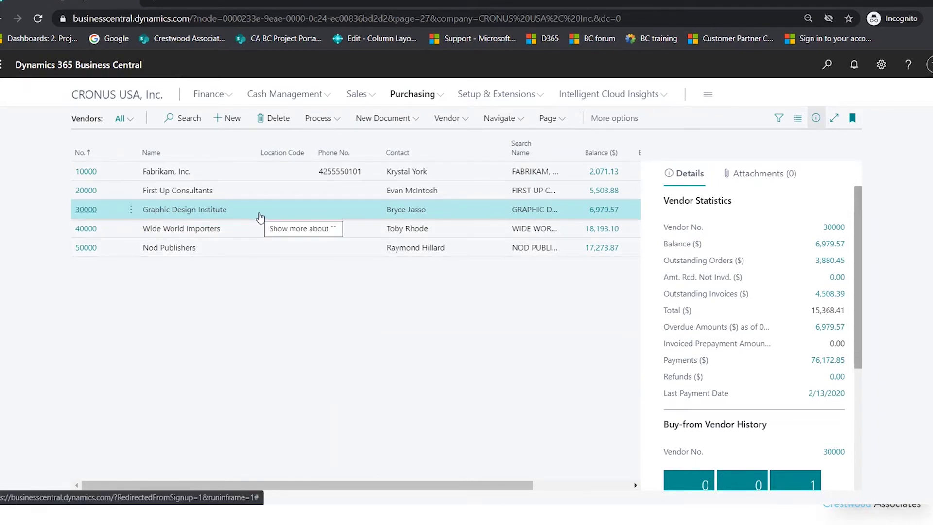
click(383, 118)
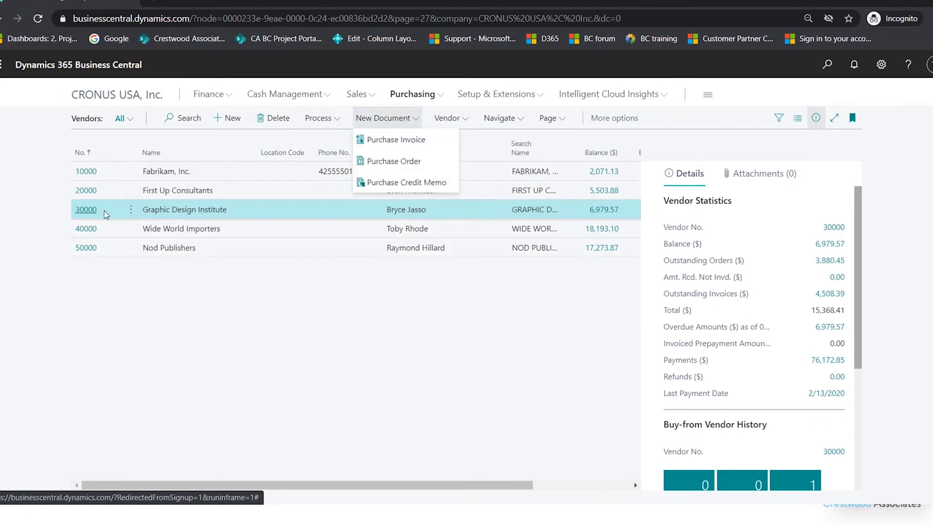
click(401, 144)
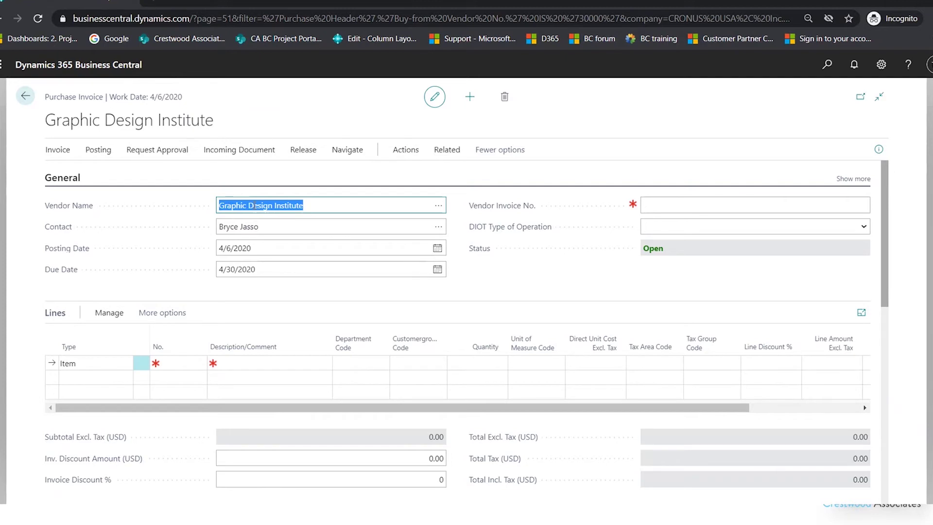
- Enter TEST2-121320 as the vendor invoice number
click(706, 206)
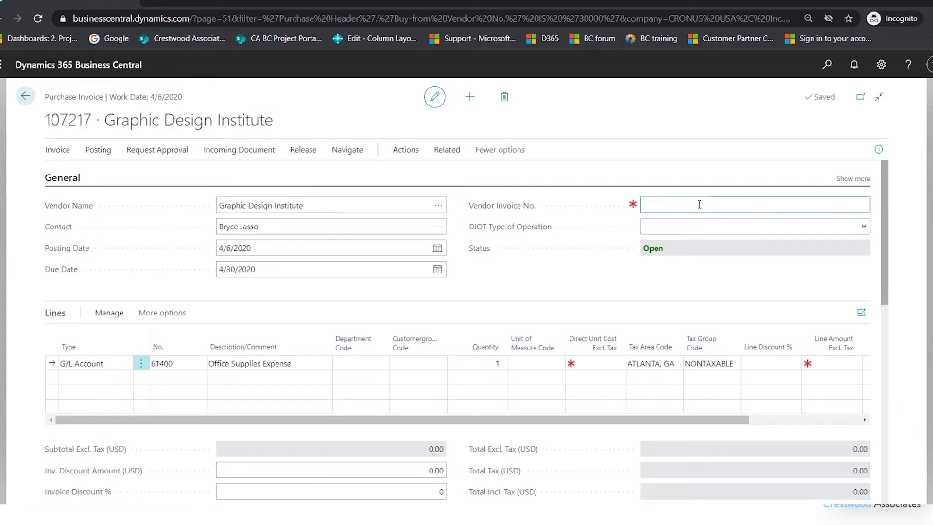
text(TEST2-121320)
click(68, 368)
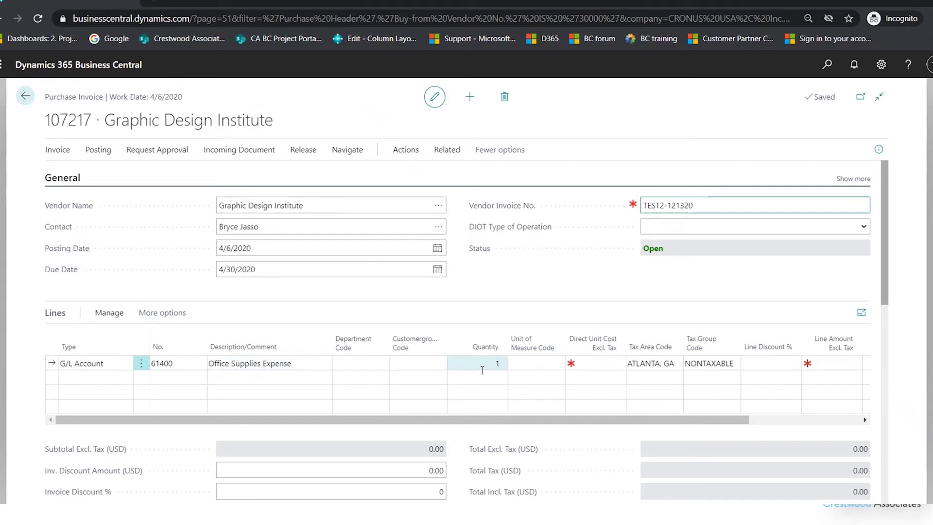
- Set the office supplies line's Direct Unit Cost to 300.00
click(598, 363)
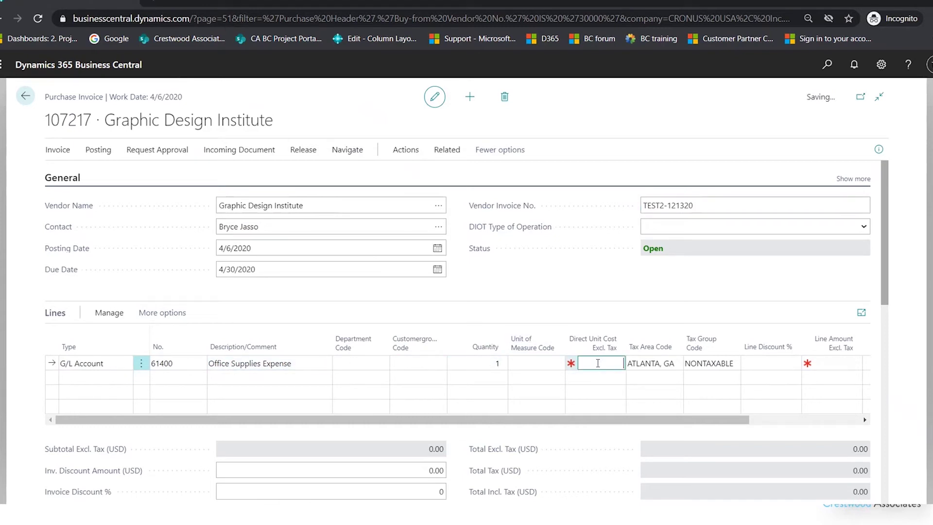
text(300.)
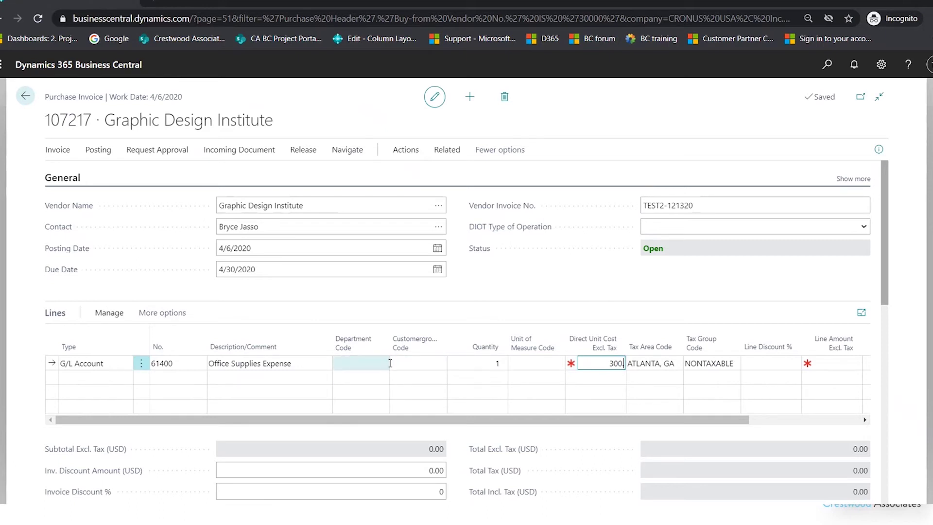
click(702, 122)
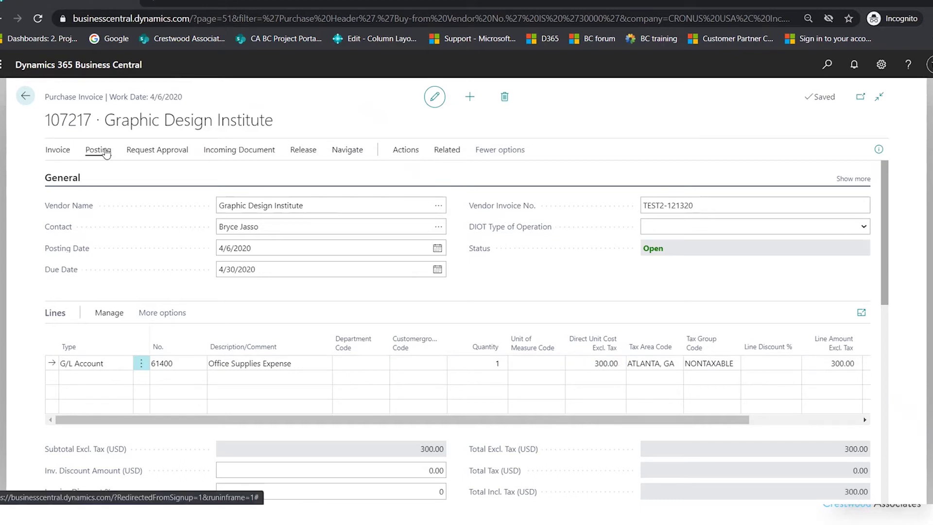
- Preview the G/L entries that posting the 300.00 office supplies invoice will create
click(105, 152)
click(220, 176)
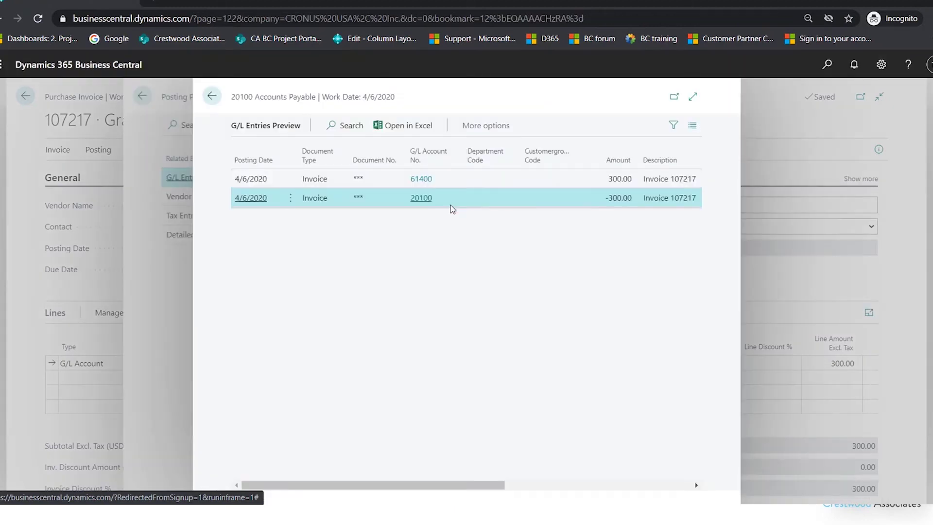
click(211, 96)
- Post the invoice, declining to open the posted invoice afterwards
click(98, 150)
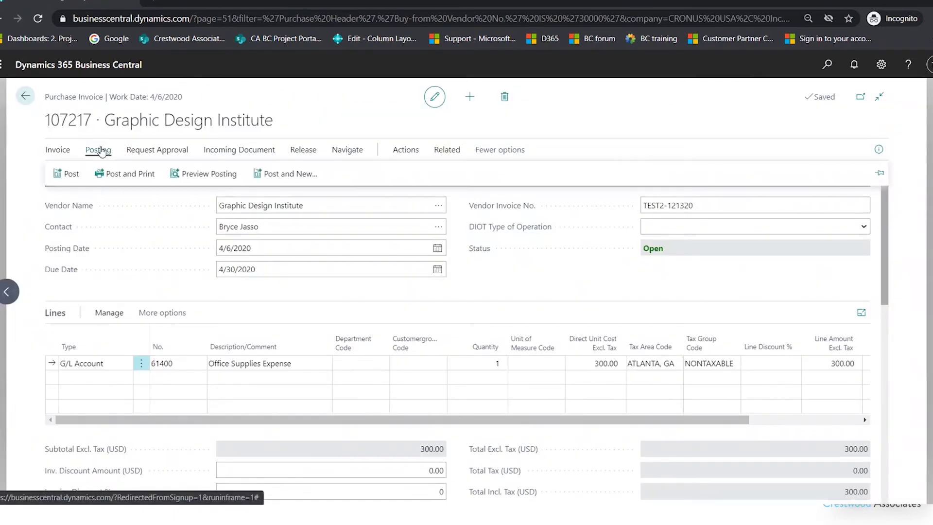
click(69, 176)
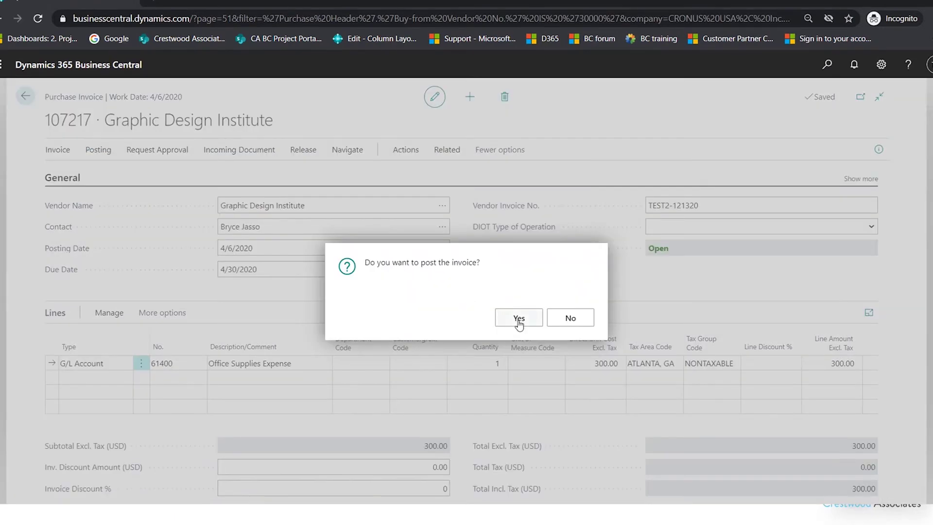
click(515, 319)
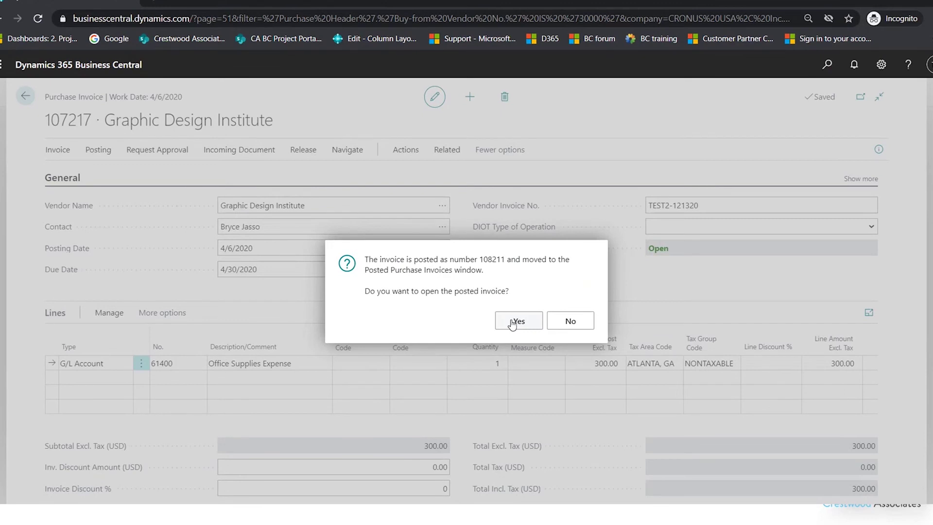
click(570, 320)
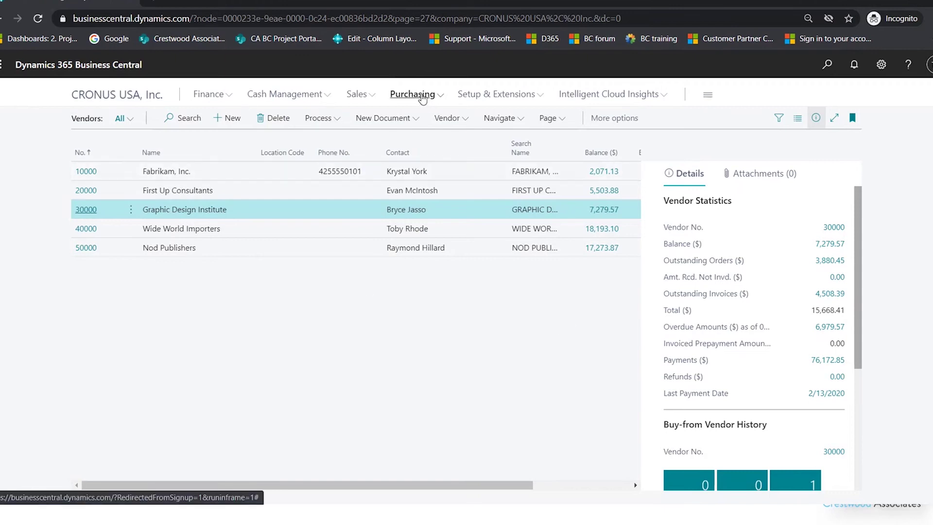
- Open the Purchase Invoices list showing 107209, 107210 and 107211, and start a new invoice
click(423, 99)
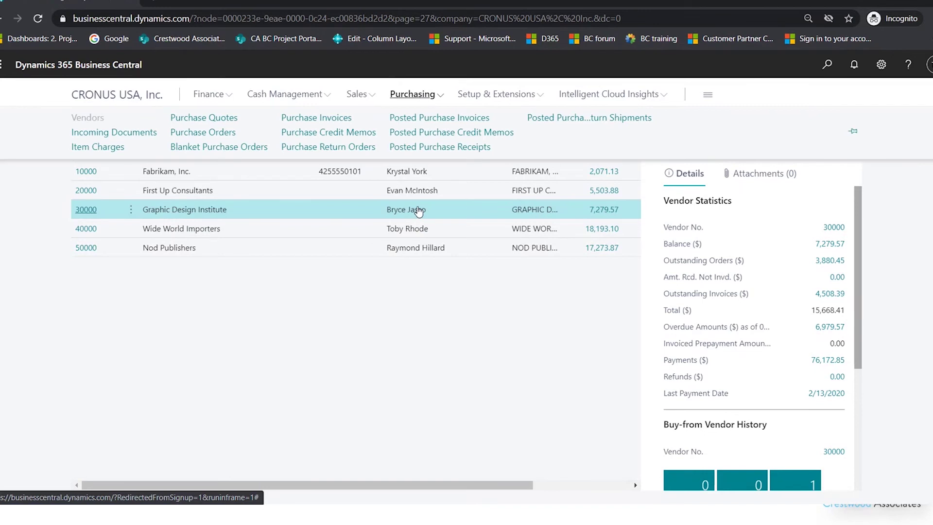
click(306, 118)
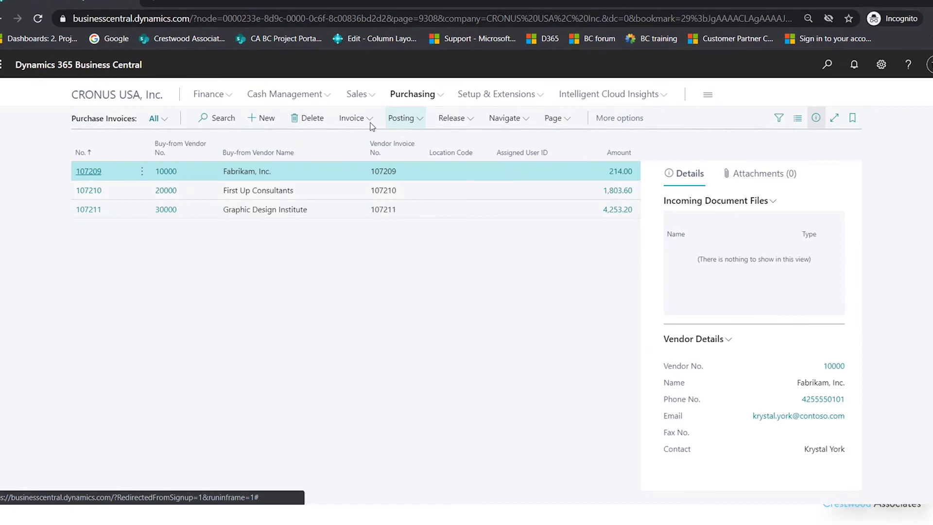
key(alt+n)
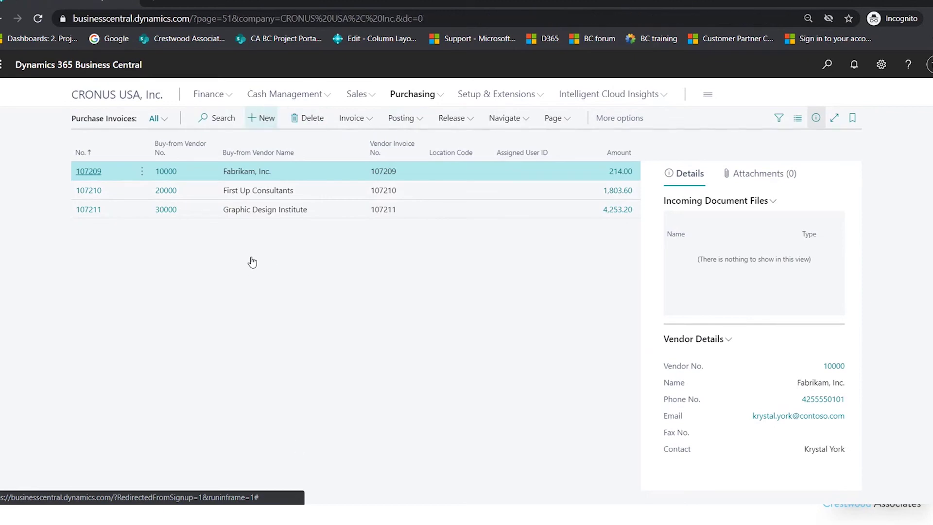
- Select vendor 10000 Fabrikam, Inc. for the new purchase invoice 107218
click(438, 206)
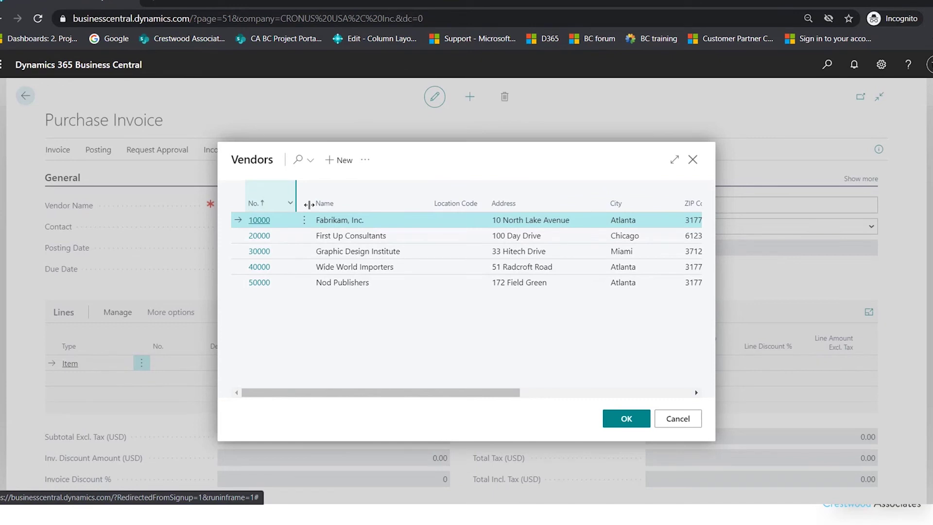
click(258, 222)
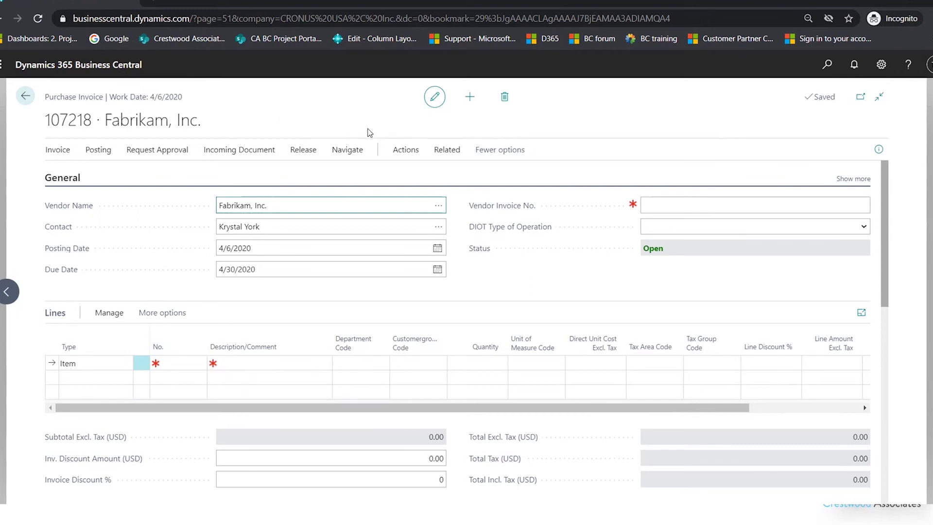
click(411, 150)
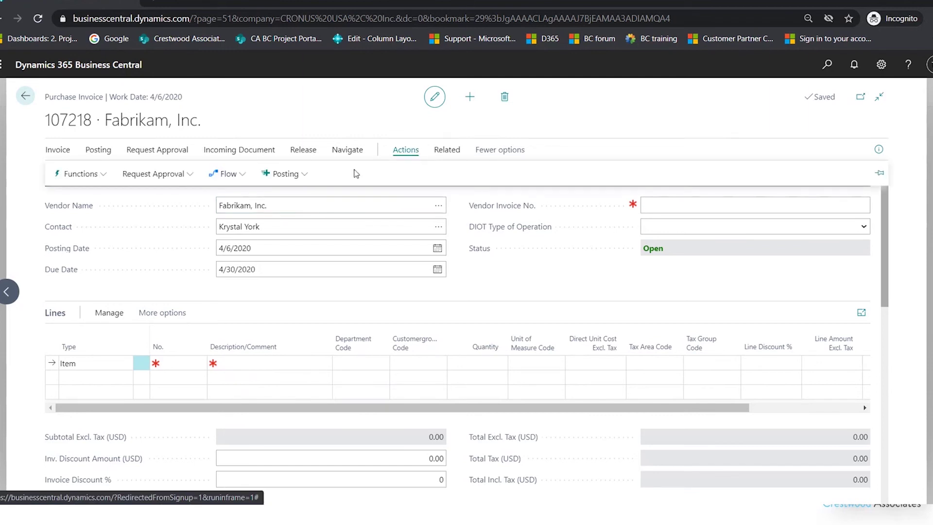
- Set Copy Purchase Document to source Posted Invoice 108209 from First Up Consultants, without its header
click(75, 174)
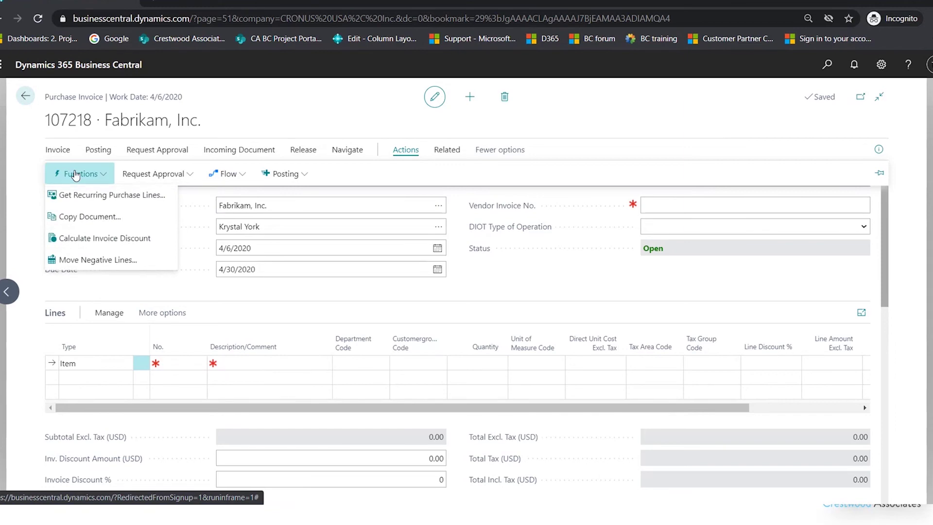
click(79, 217)
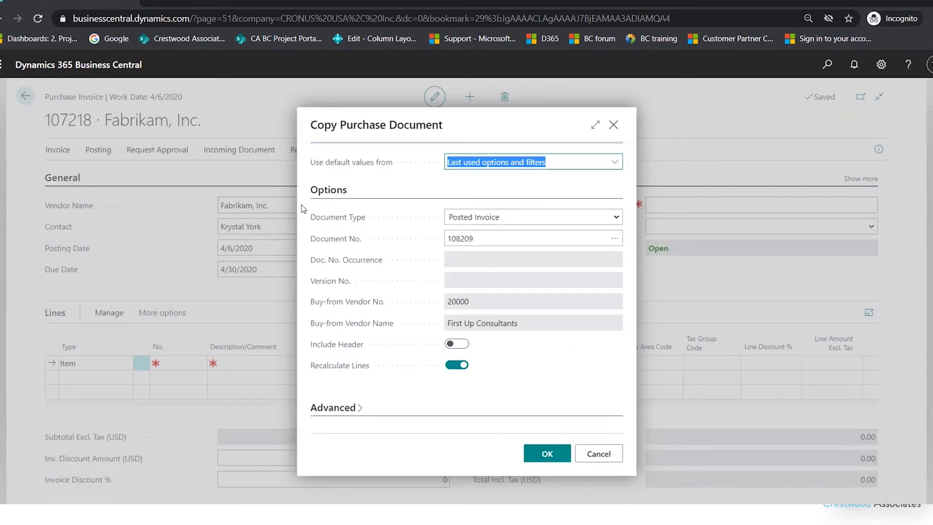
click(557, 218)
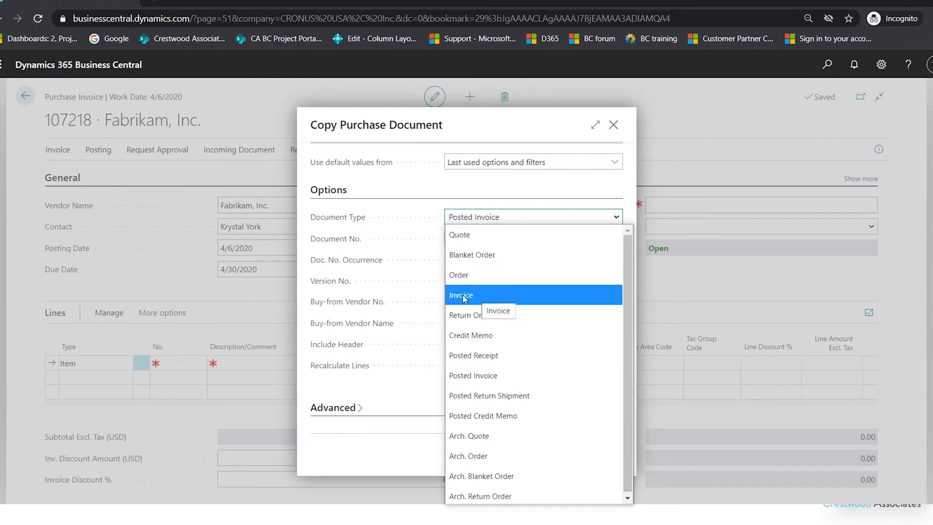
click(445, 383)
click(616, 238)
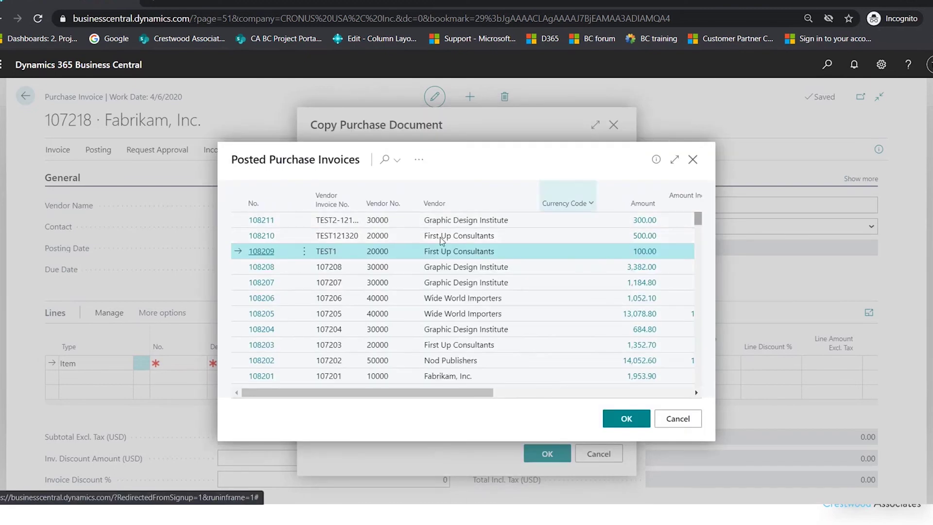
double_click(310, 251)
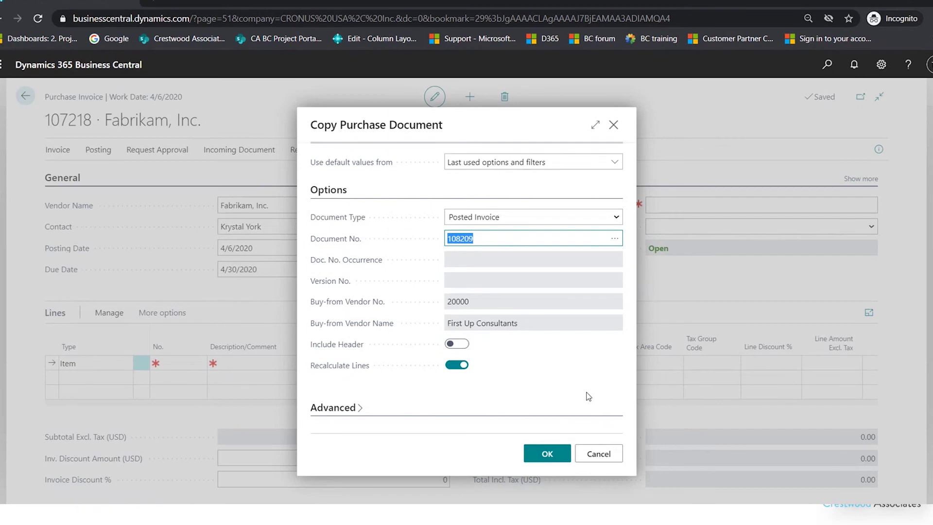
- Copy invoice 108209's lines in and enter vendor invoice number TEST3-121320
click(548, 454)
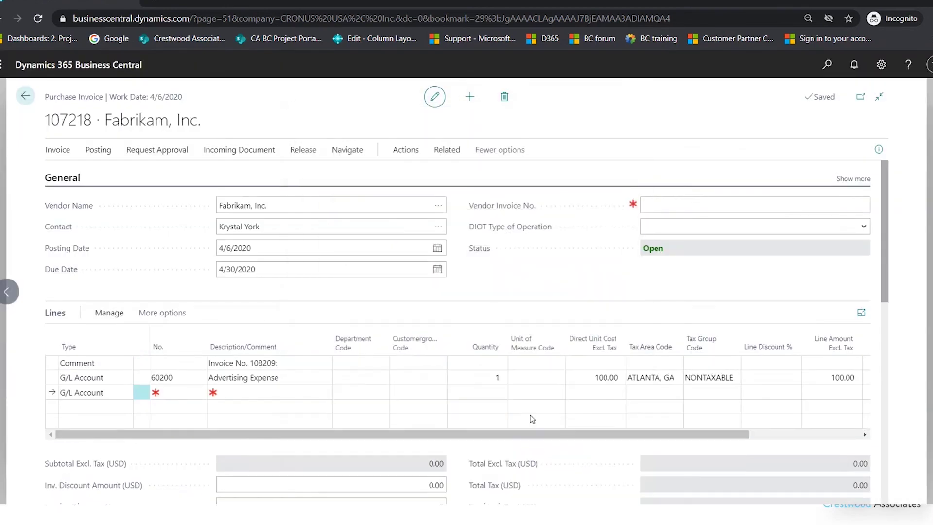
click(156, 395)
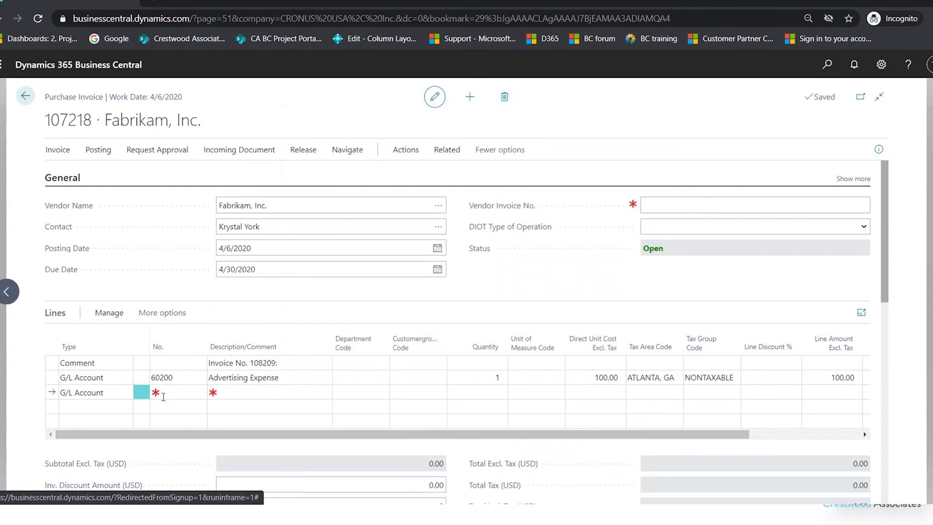
click(62, 389)
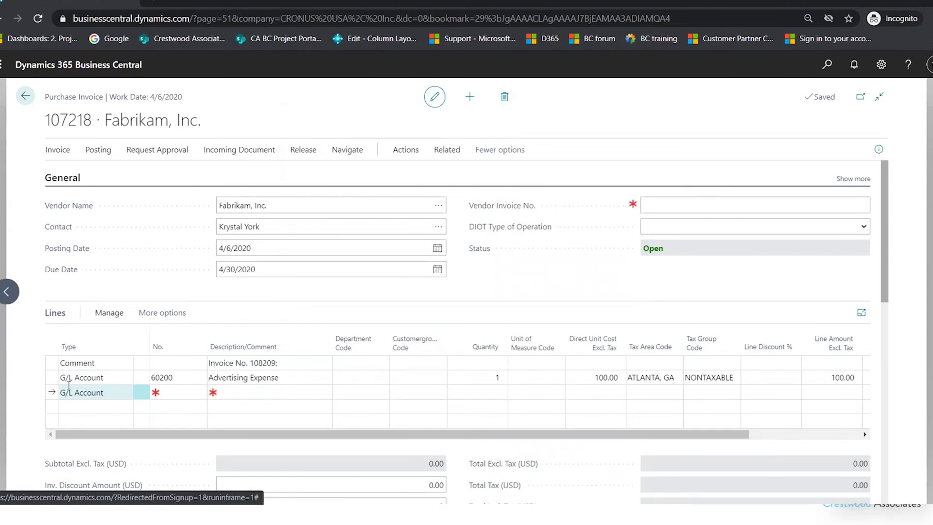
click(161, 391)
click(270, 389)
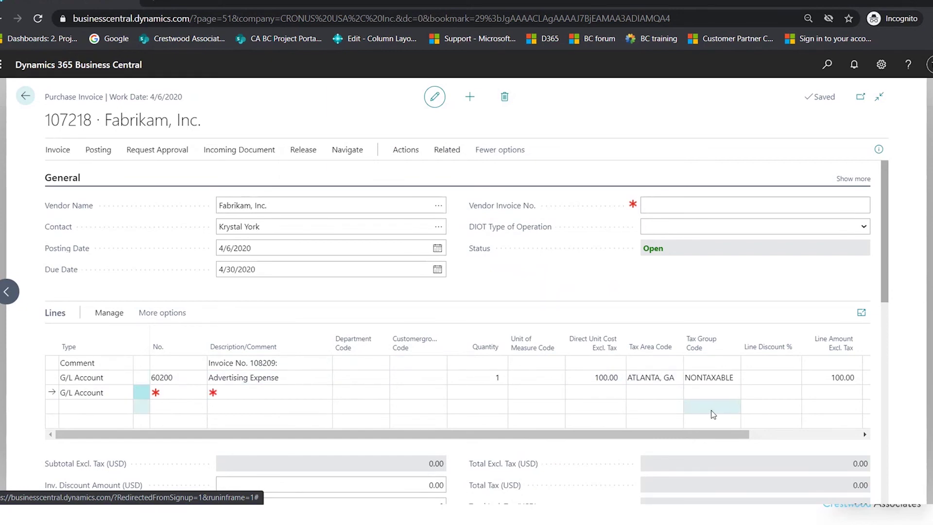
click(692, 204)
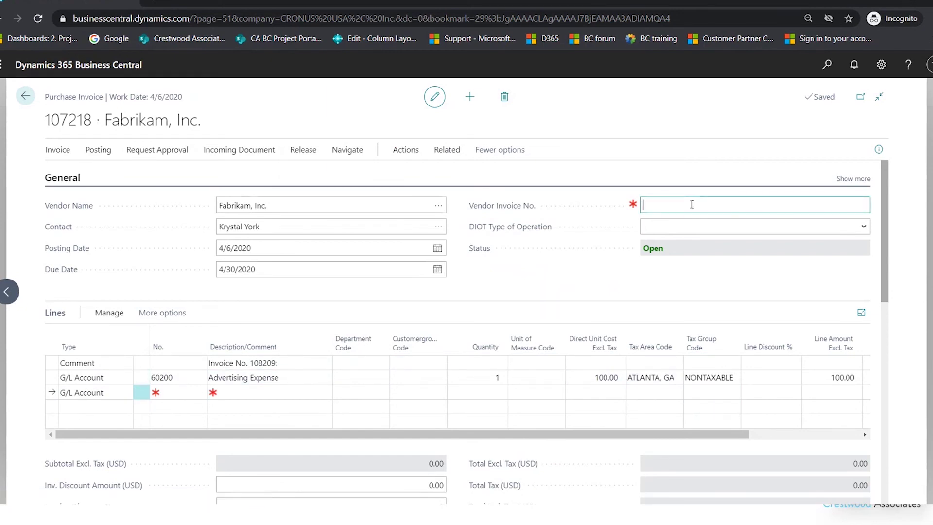
text(test3-121320)
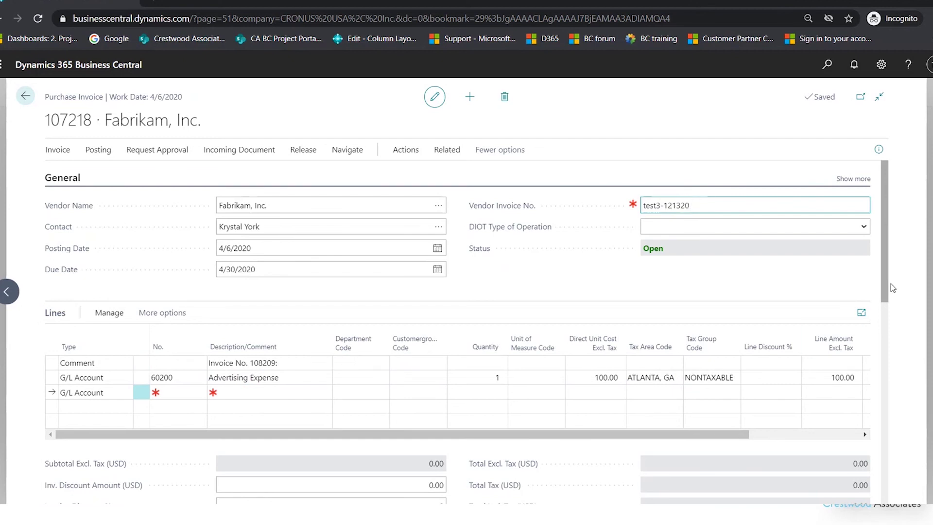
- Delete the copied comment line, leaving one 60200 Advertising Expense line at 100.00
scroll(891, 287, down, 1)
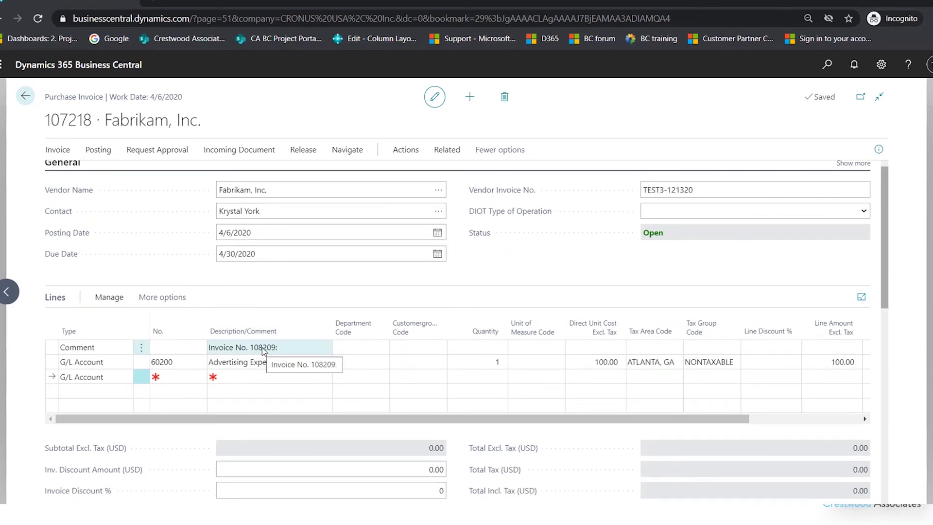
click(143, 347)
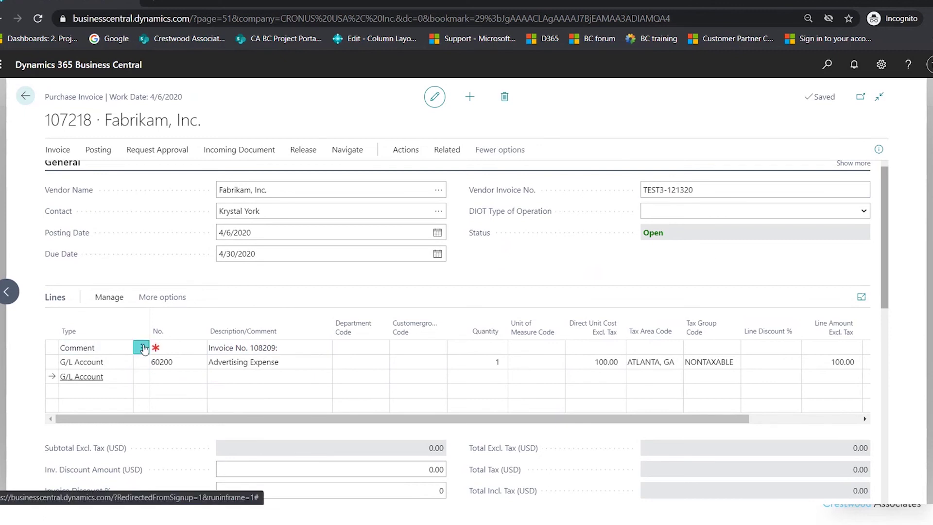
click(142, 348)
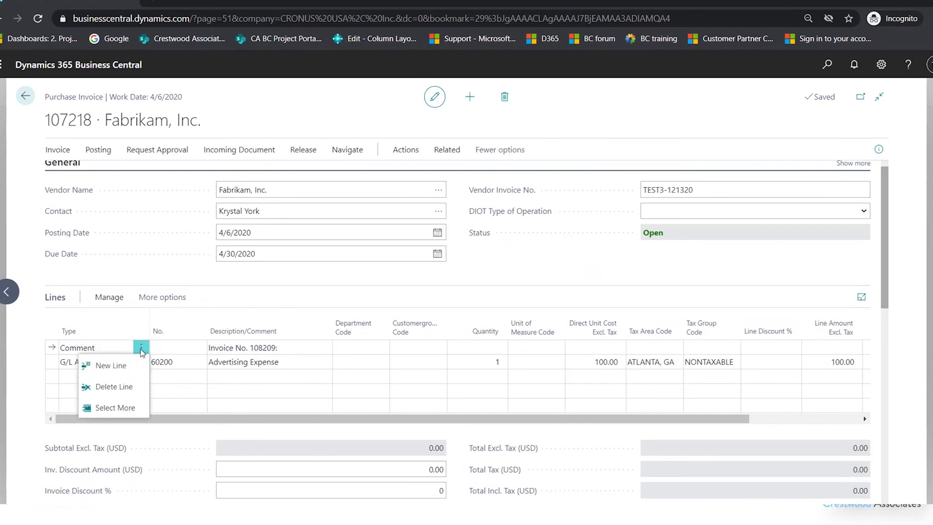
click(116, 386)
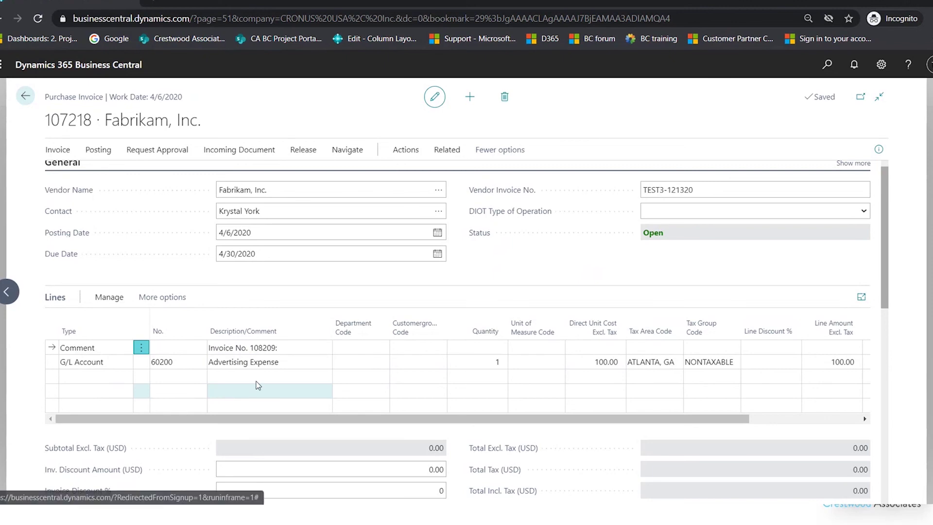
click(517, 325)
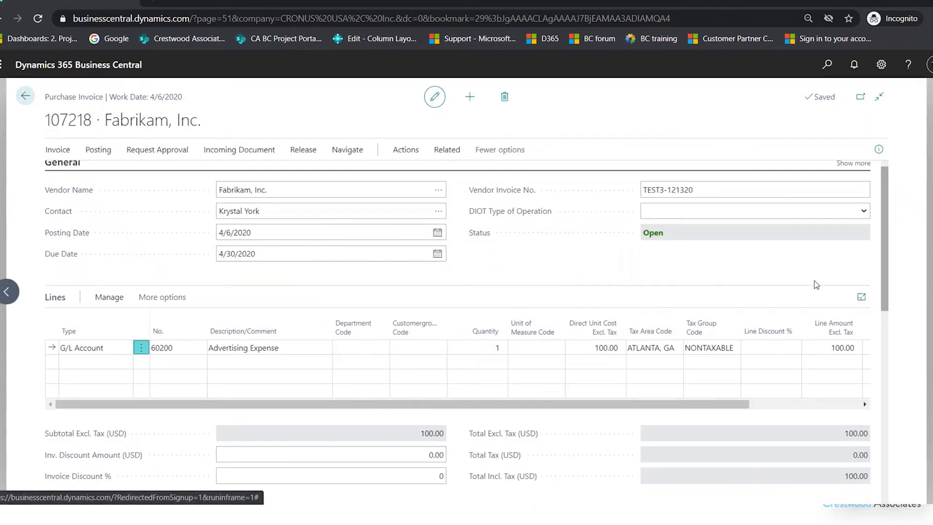
drag(885, 293, 783, 141)
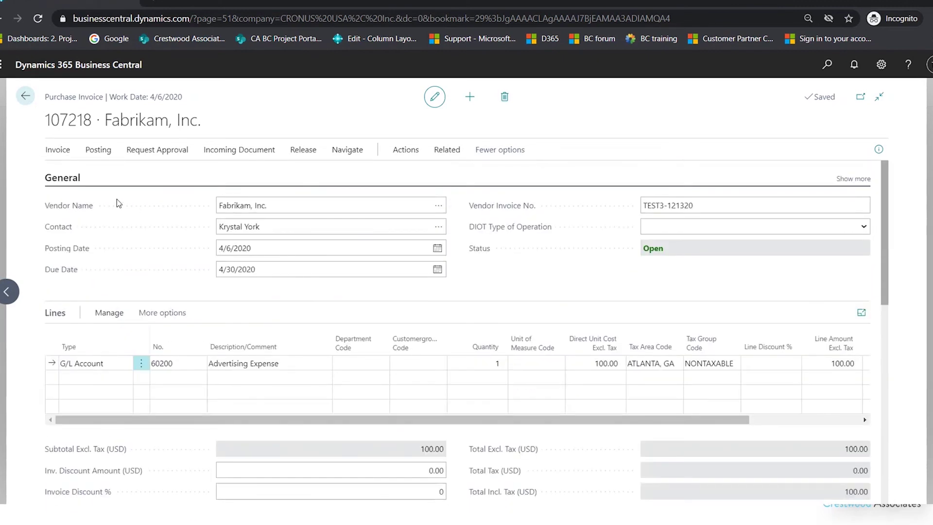
- Post and print Fabrikam invoice 107218 to a Purchase Invoice PDF
click(102, 155)
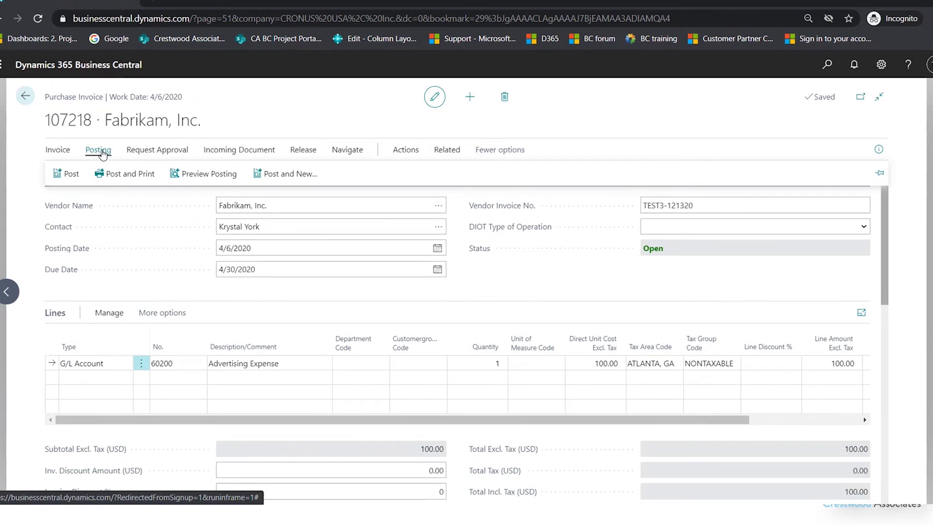
click(130, 174)
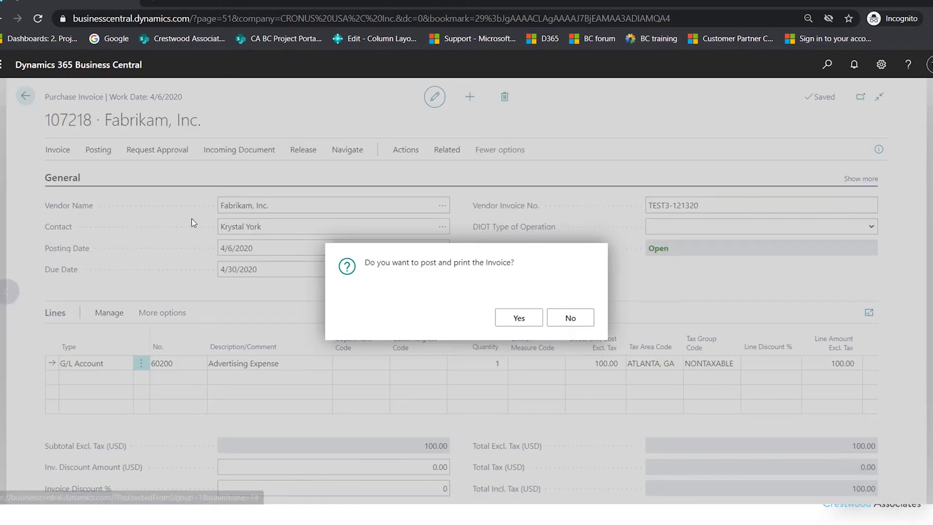
click(515, 319)
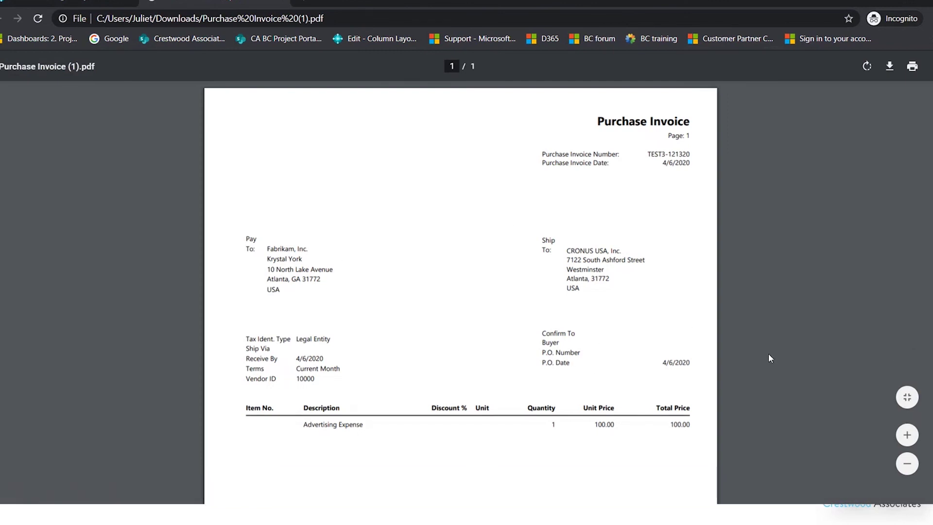
- Check that the PDF for TEST3-121320 totals 100.00 USD, then return to Business Central
scroll(461, 292, down, 5)
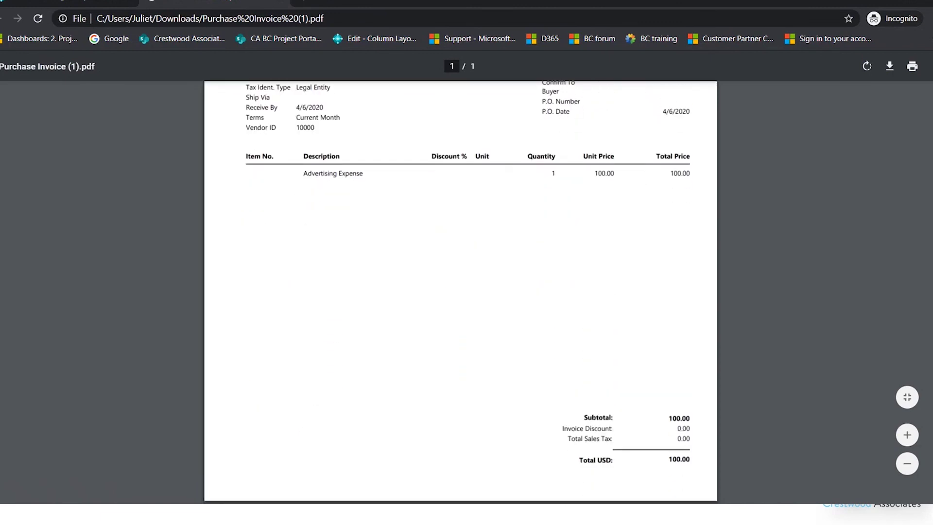
scroll(461, 292, up, 5)
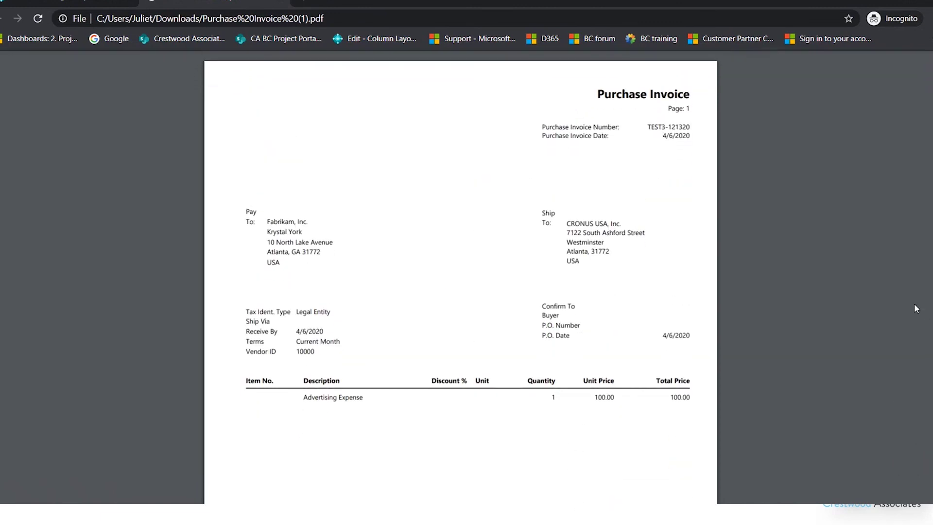
click(280, 2)
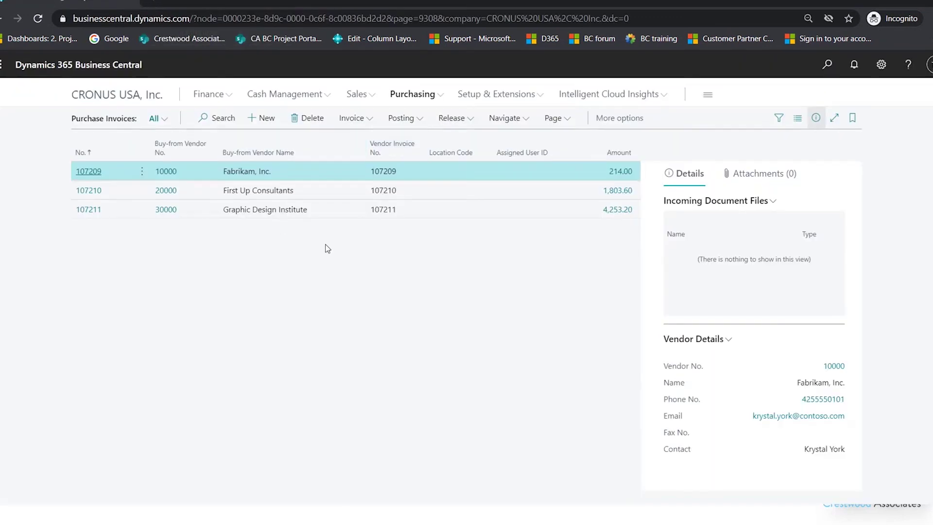
- Open Posted Purchase Invoices and review invoice 108212 for Fabrikam, Inc. at 100.00
click(425, 96)
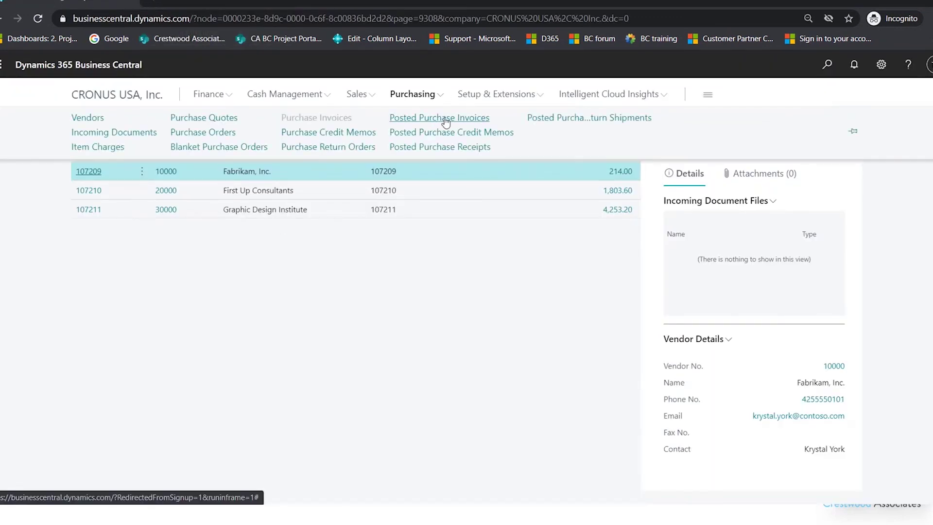
click(445, 122)
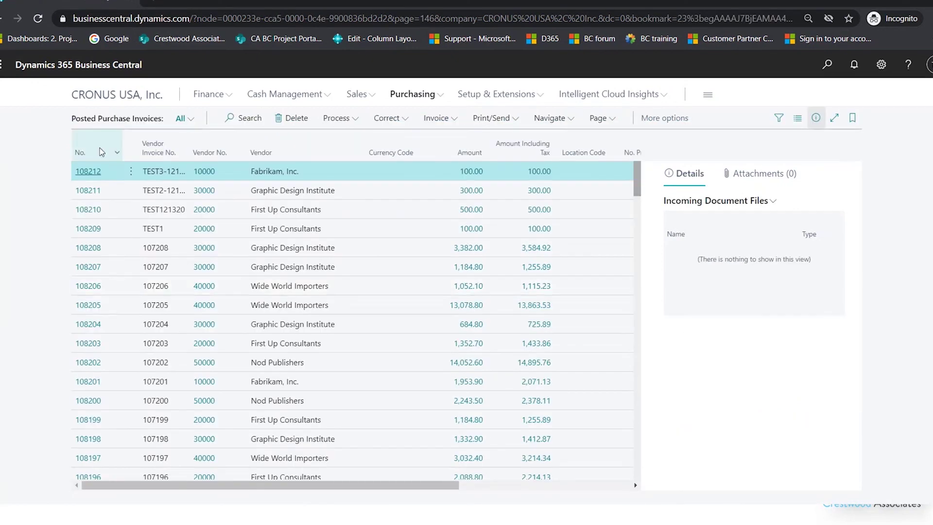
mouse_move(117, 156)
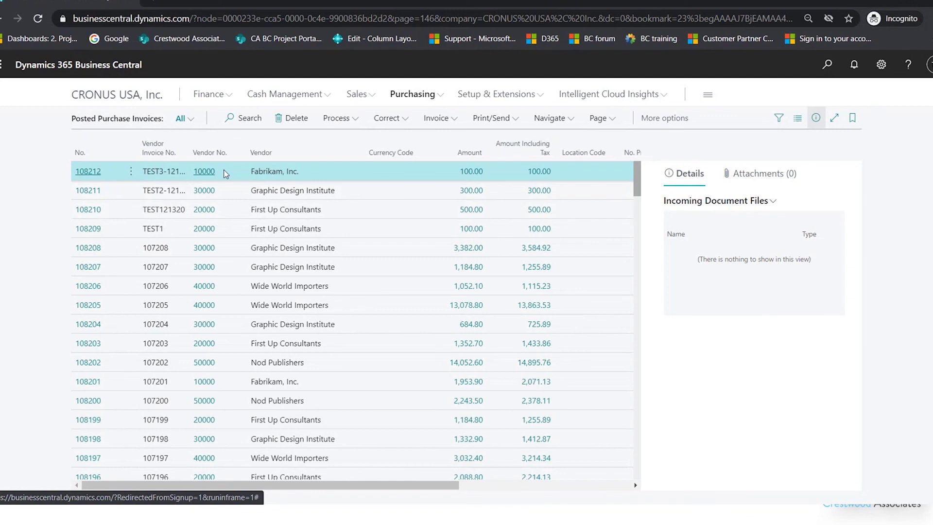
click(430, 214)
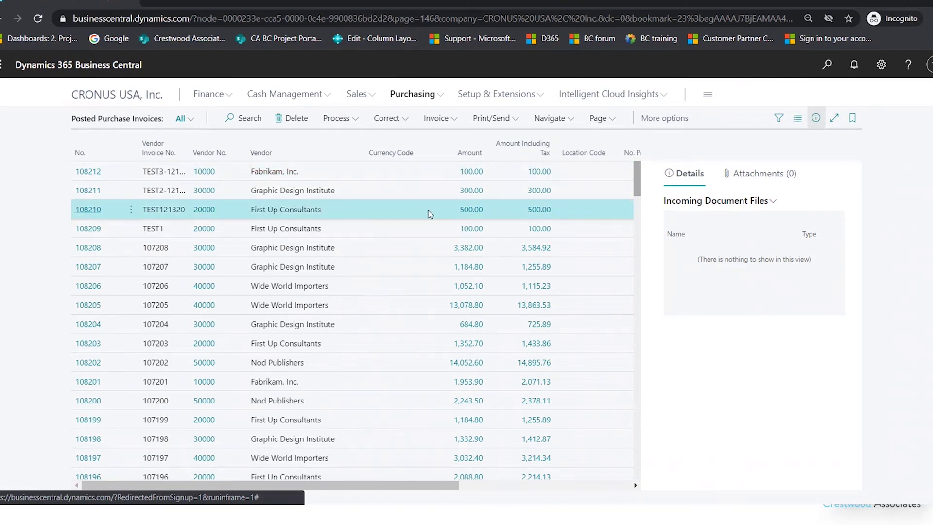
key(Up)
key(Up)
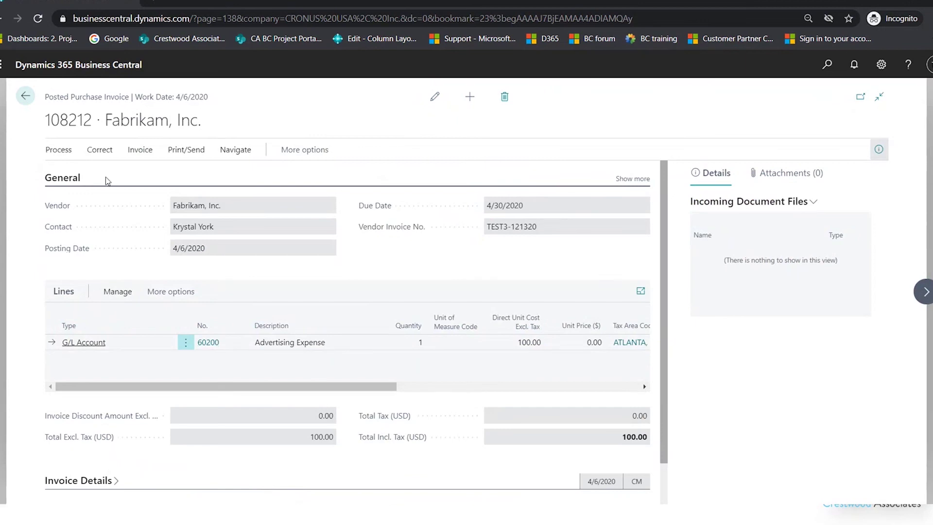
click(25, 97)
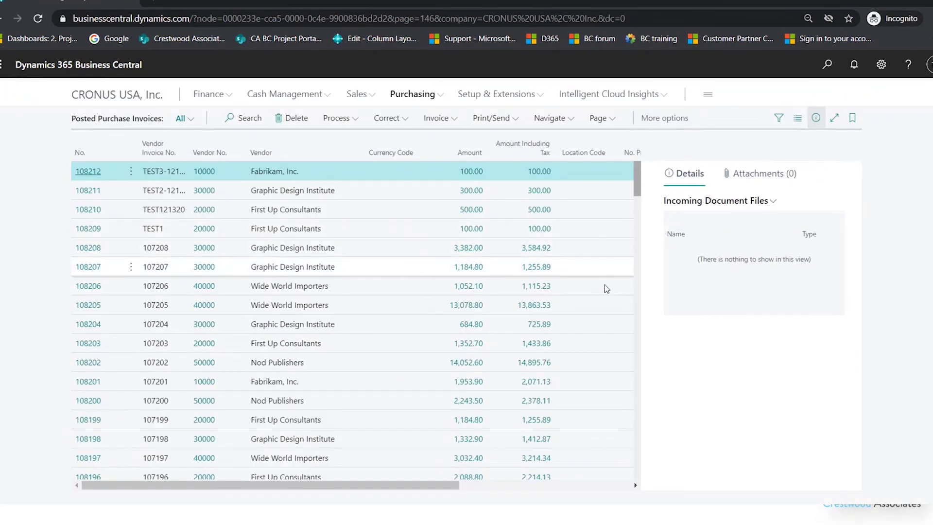